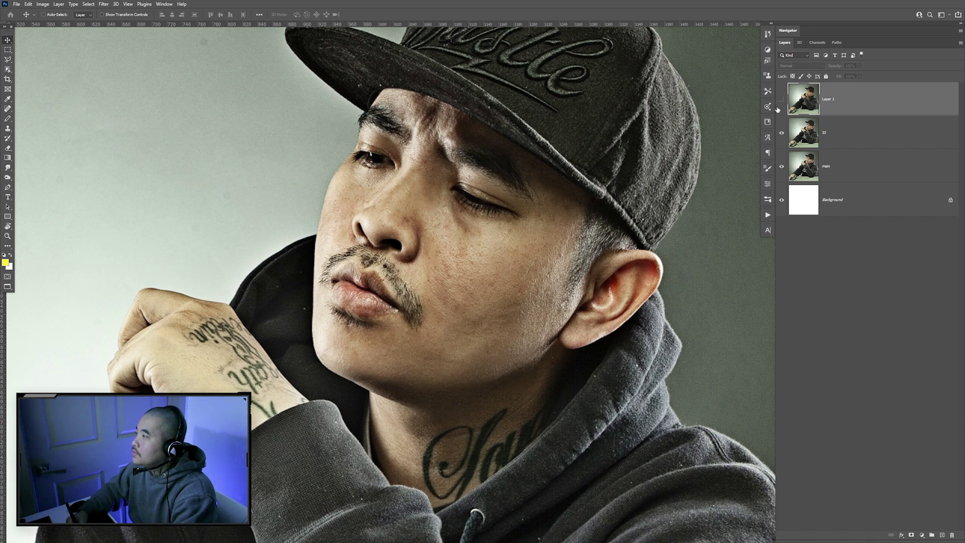
# - Compare the portrait with and without the sharpening by hiding and showing Layer 1 repeatedly
pyautogui.click(781, 100)
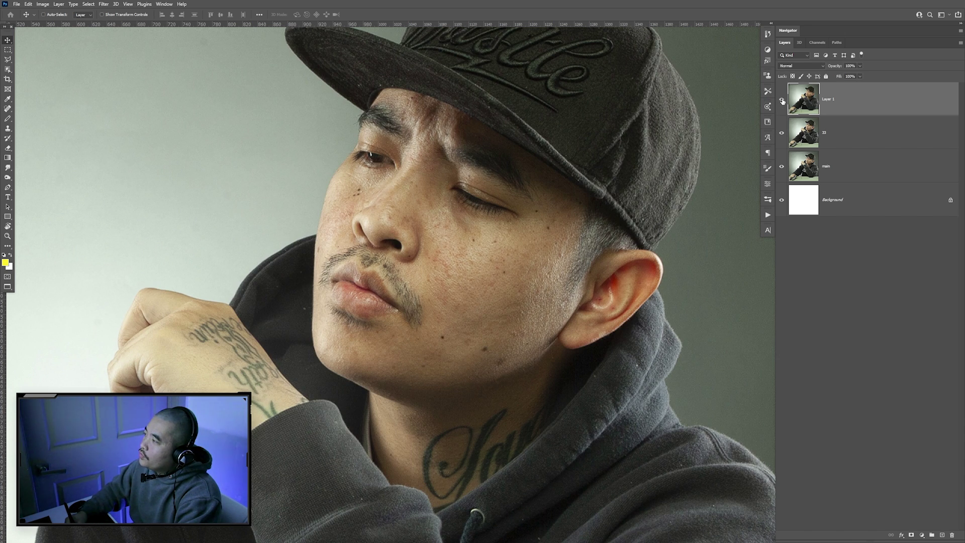
pyautogui.click(782, 100)
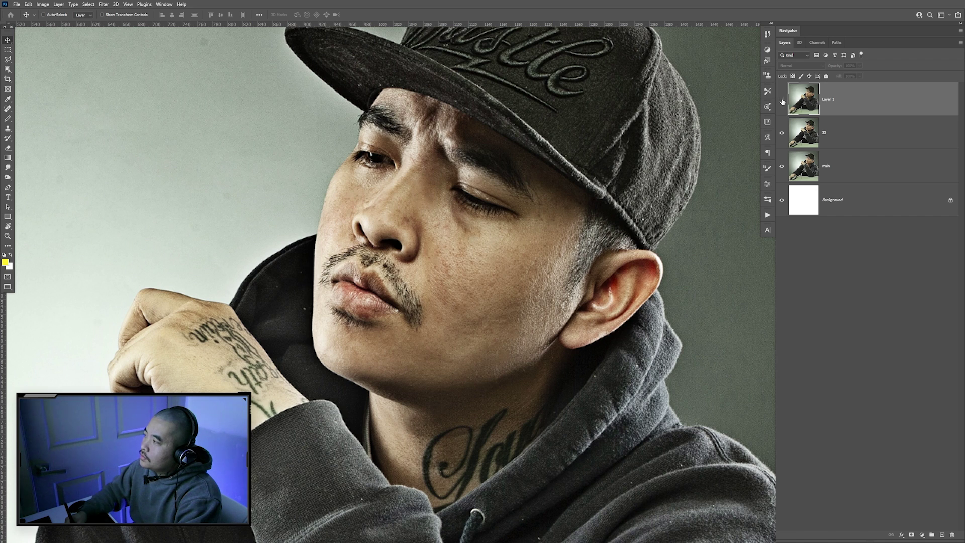
pyautogui.click(782, 100)
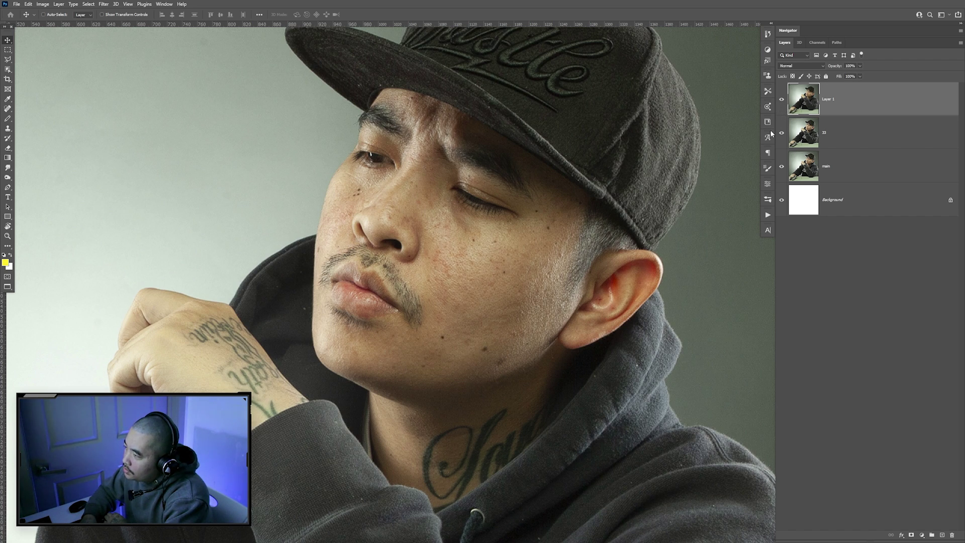
pyautogui.click(782, 100)
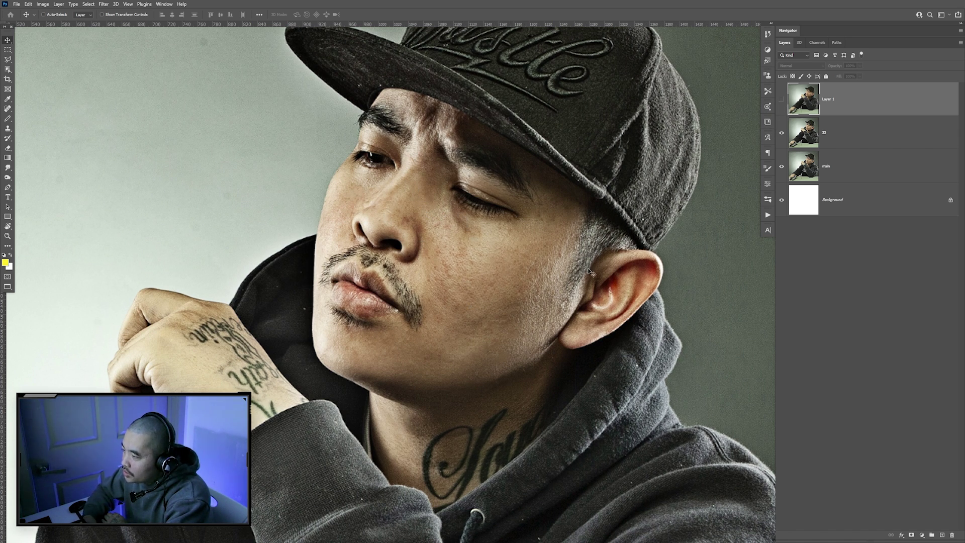
pyautogui.click(782, 101)
pyautogui.click(782, 101)
pyautogui.click(782, 101)
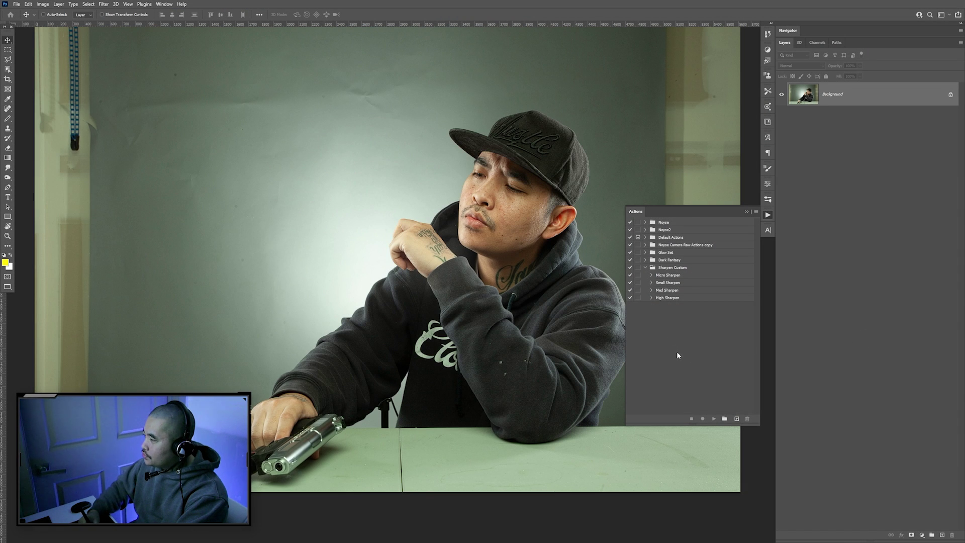
# - Review the Micro, Small, Med and High Sharpen actions in the Sharpen Custom action set
pyautogui.click(684, 276)
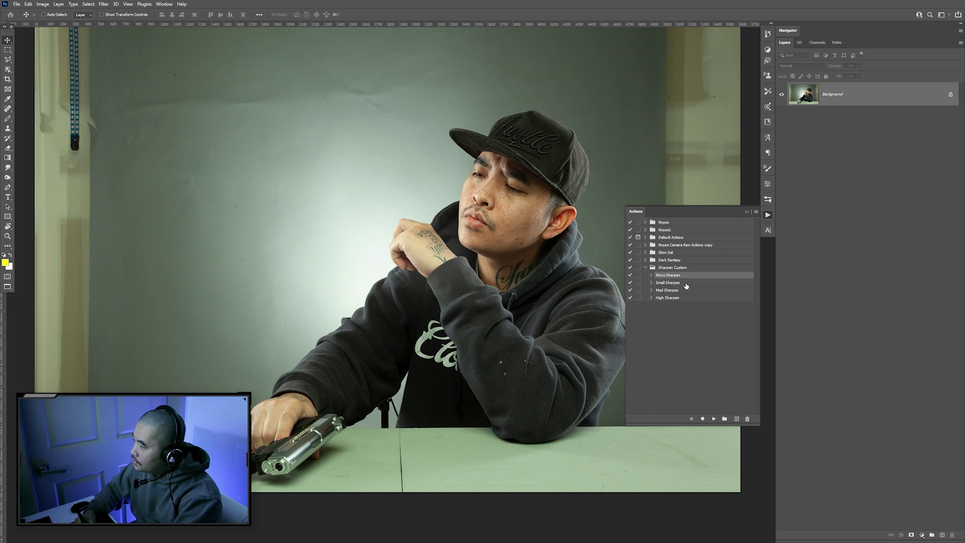
pyautogui.click(686, 283)
pyautogui.click(686, 298)
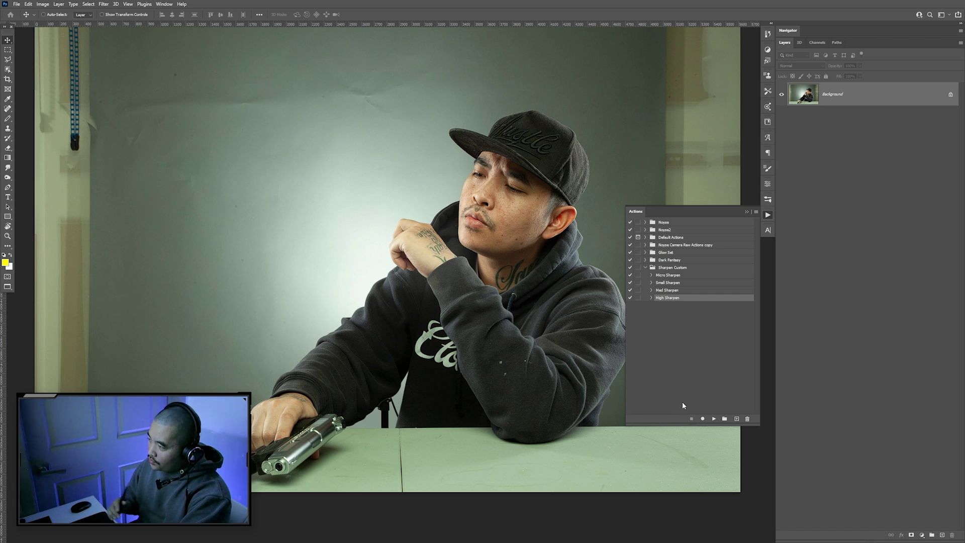
pyautogui.click(682, 339)
pyautogui.click(671, 268)
pyautogui.click(692, 355)
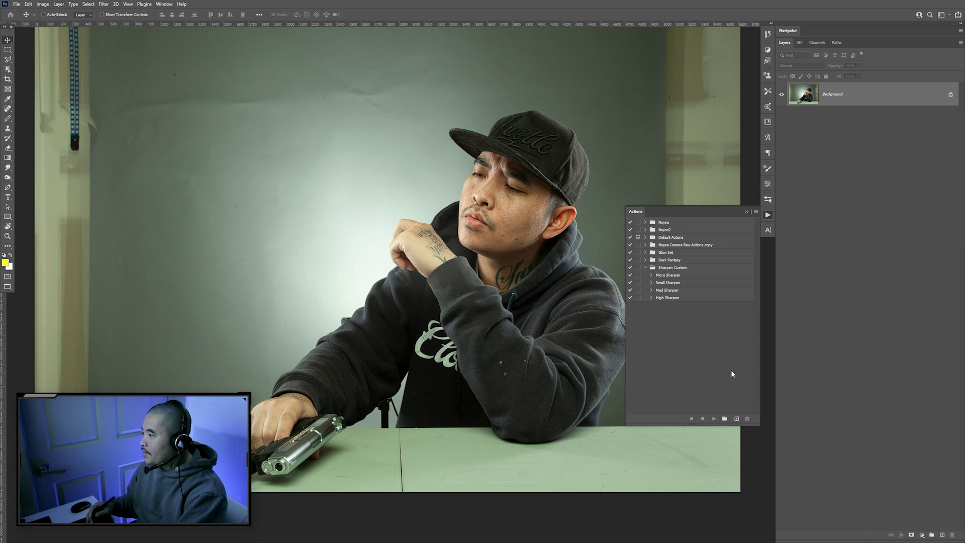
pyautogui.click(675, 271)
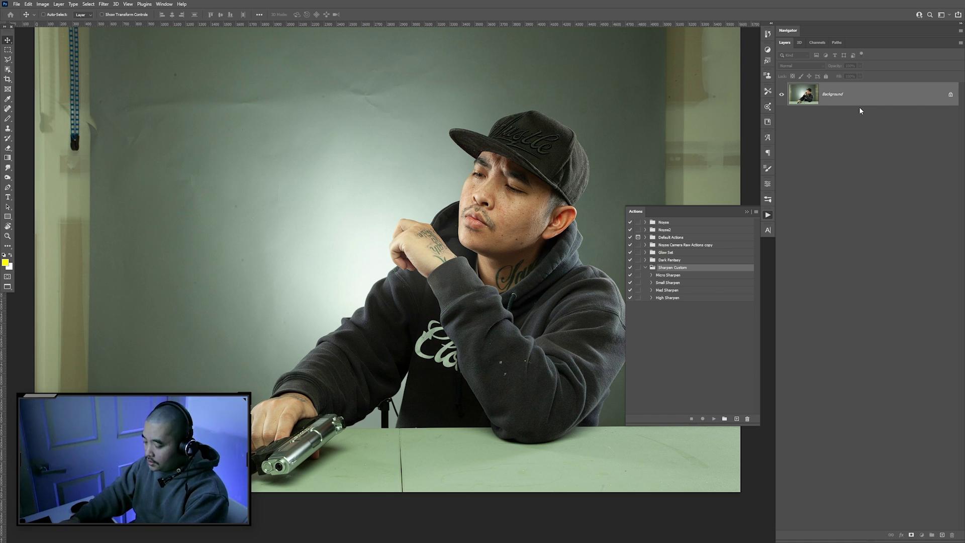
# - Duplicate the Background layer and run the Micro Sharpen action on the copy
pyautogui.hotkey('ctrl', 'j')
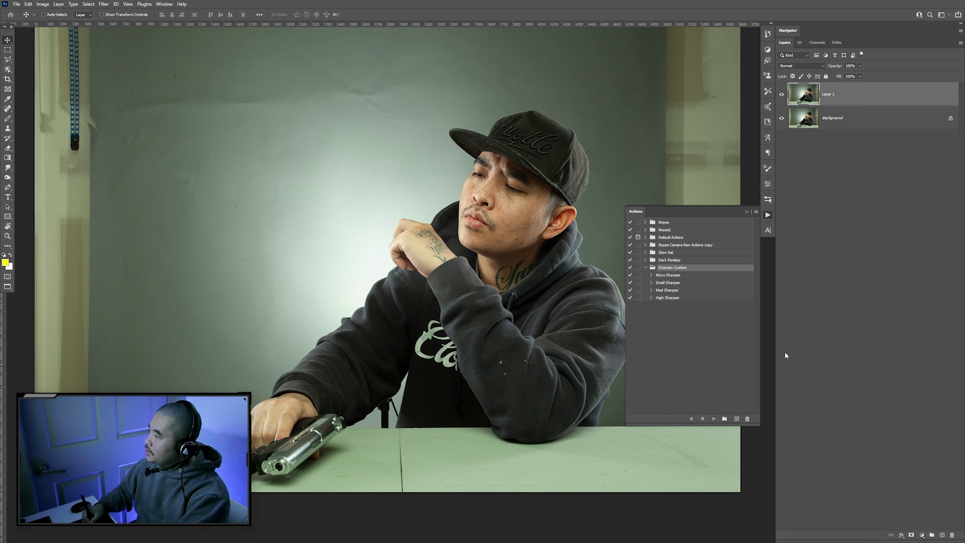
pyautogui.click(674, 276)
pyautogui.click(714, 418)
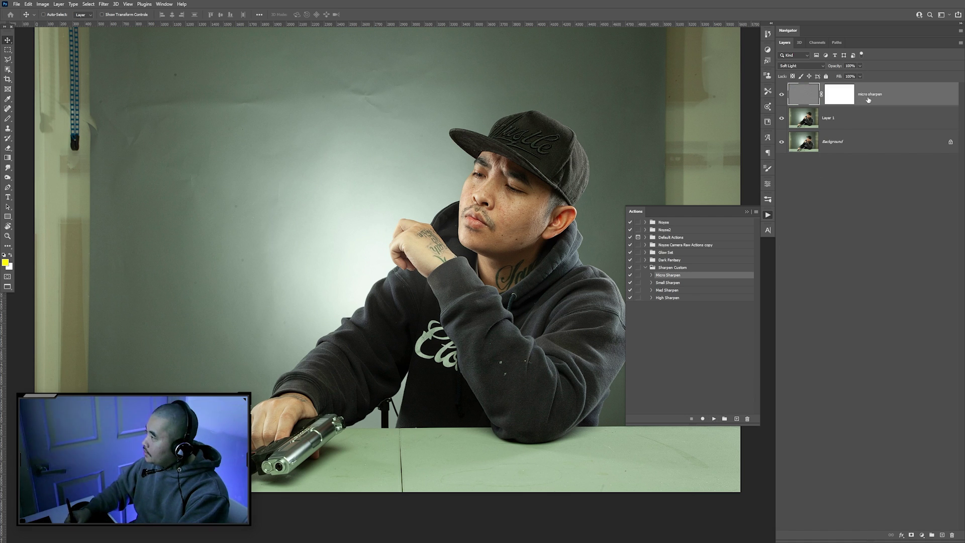
# - Run the Small Sharpen action on Layer 1, and make Layer 1 the active layer again
pyautogui.click(862, 115)
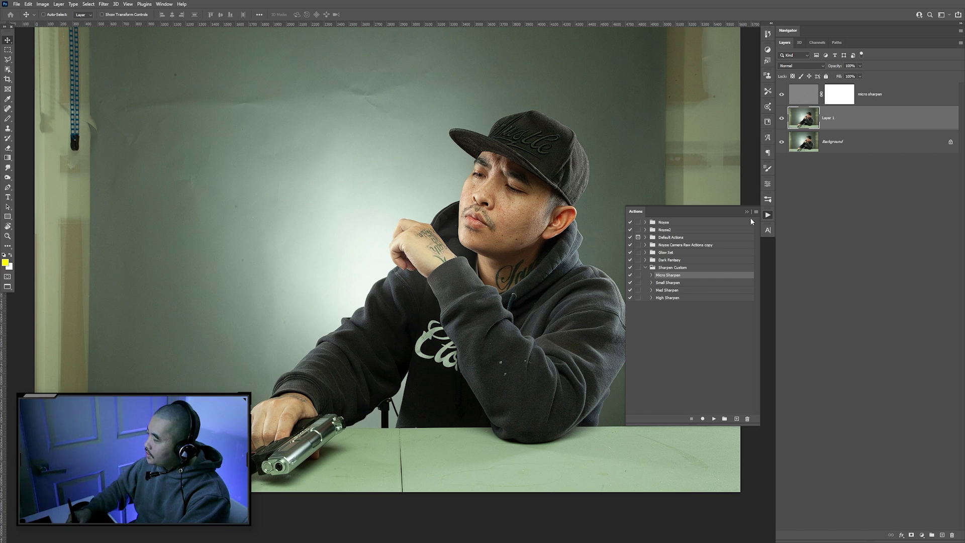
pyautogui.click(686, 283)
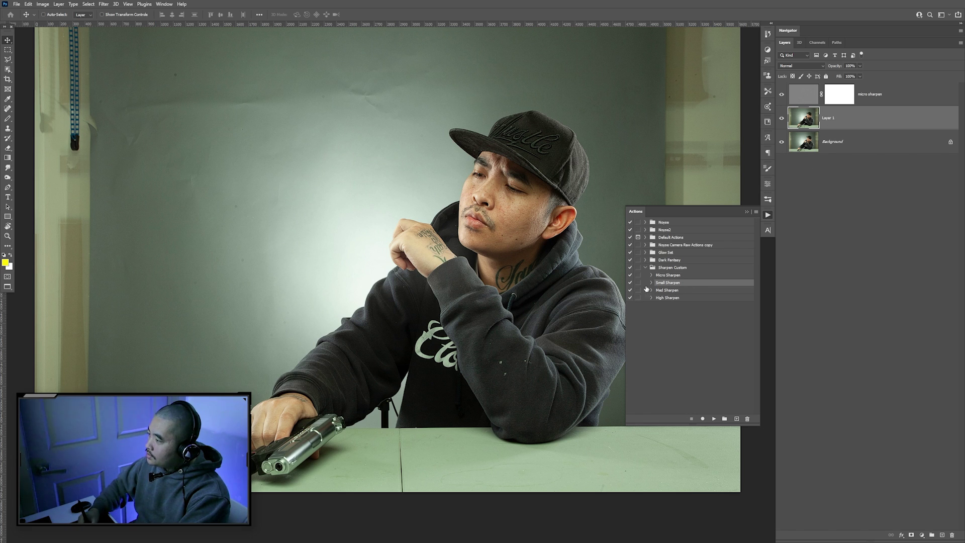
pyautogui.click(714, 419)
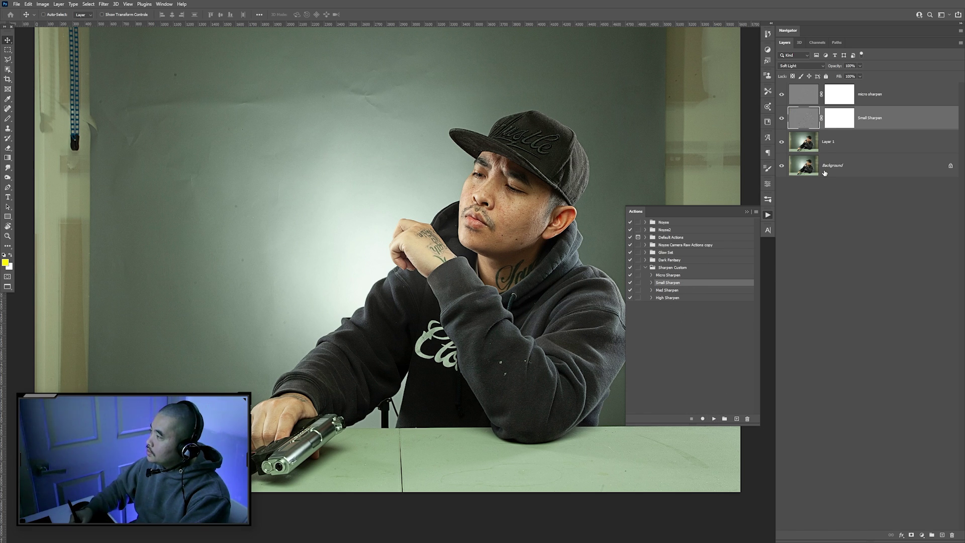
pyautogui.click(839, 147)
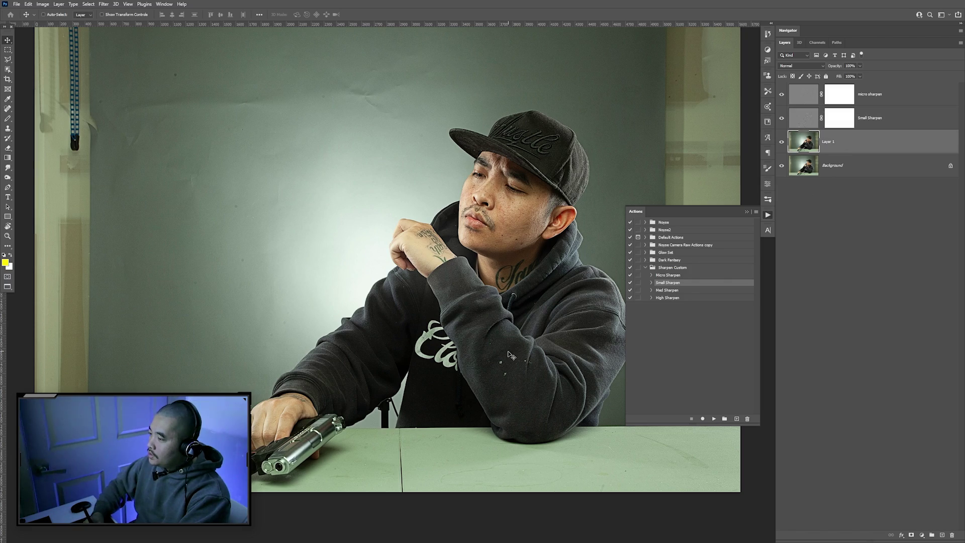
# - Compare the man's face with the Small Sharpen and micro sharpen layers hidden and shown
pyautogui.scroll(2, 513, 348)
pyautogui.scroll(2, 513, 349)
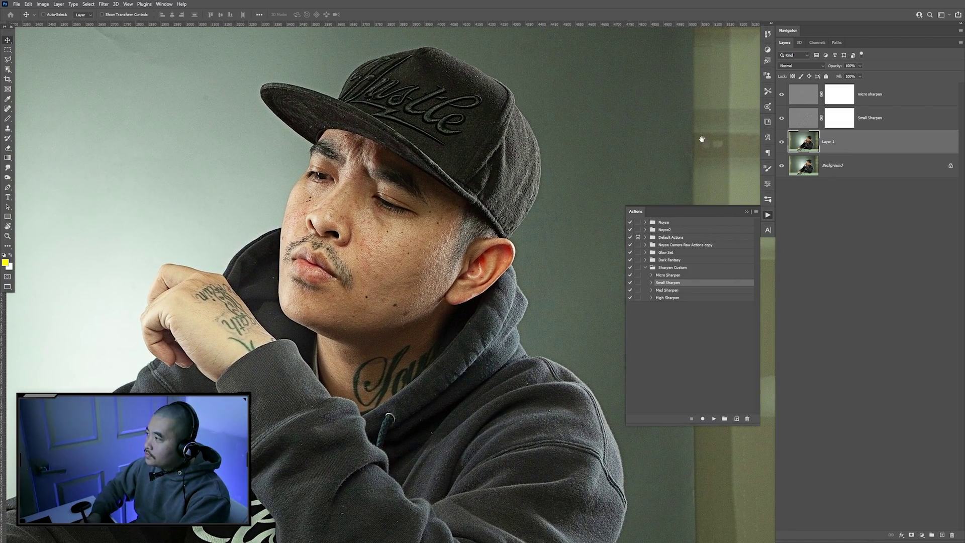
pyautogui.click(782, 118)
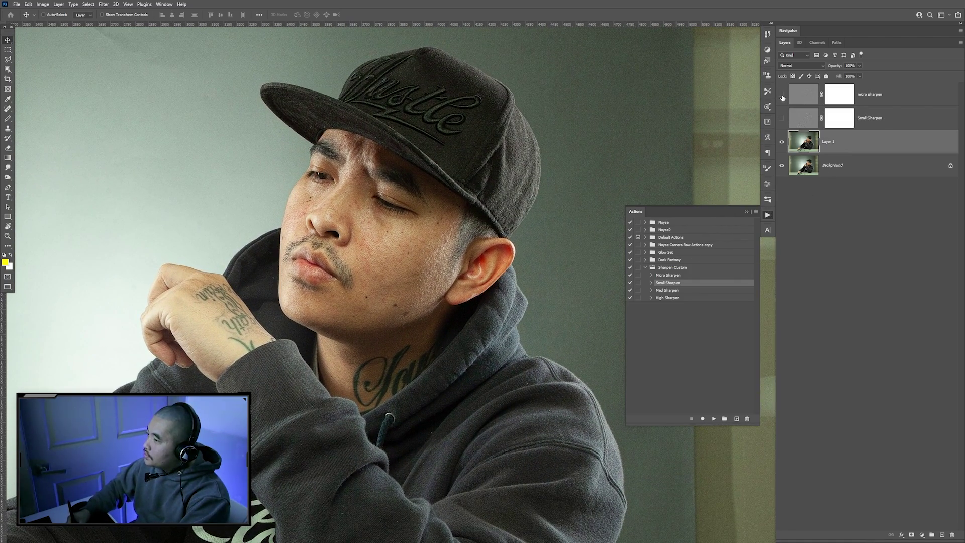
pyautogui.click(782, 118)
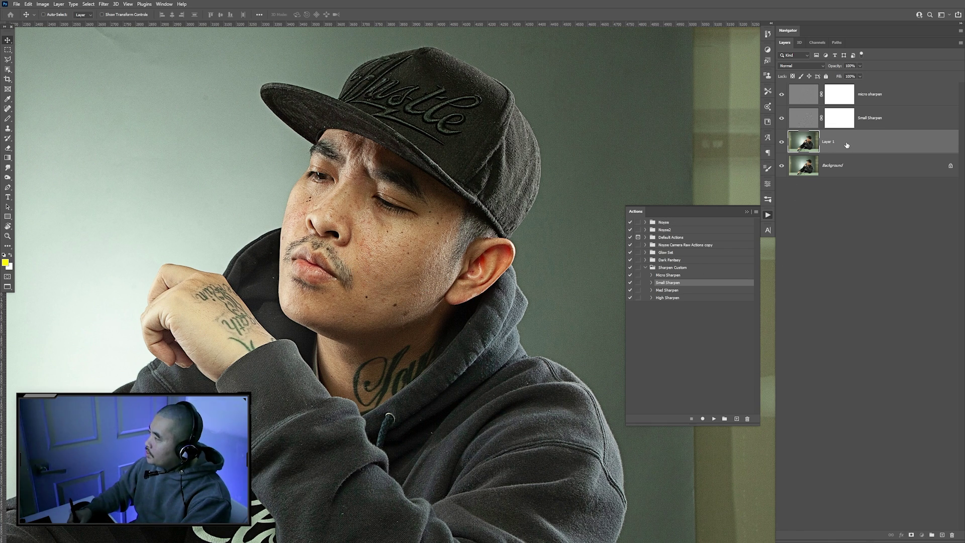
# - Run the Med Sharpen action on Layer 1, then run High Sharpen on the same layer
pyautogui.click(683, 290)
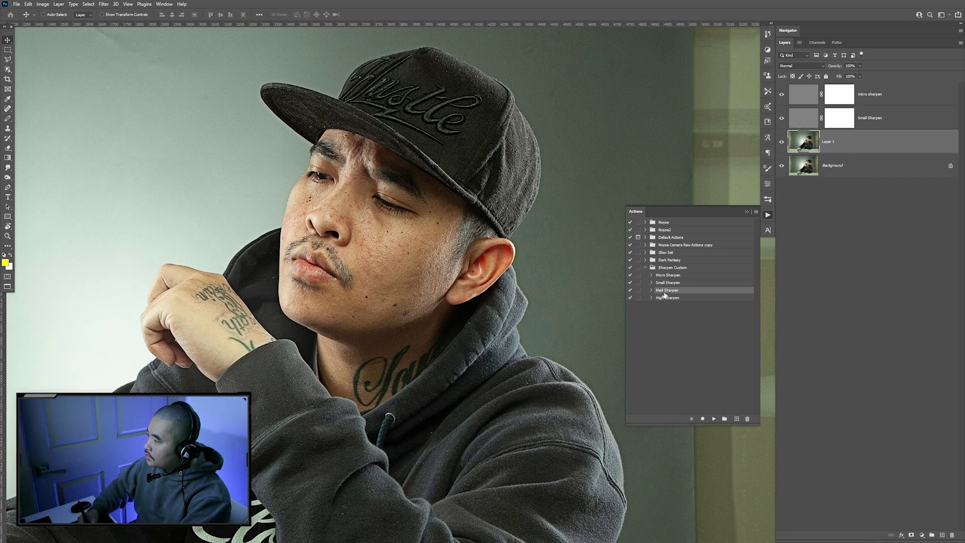
pyautogui.click(712, 420)
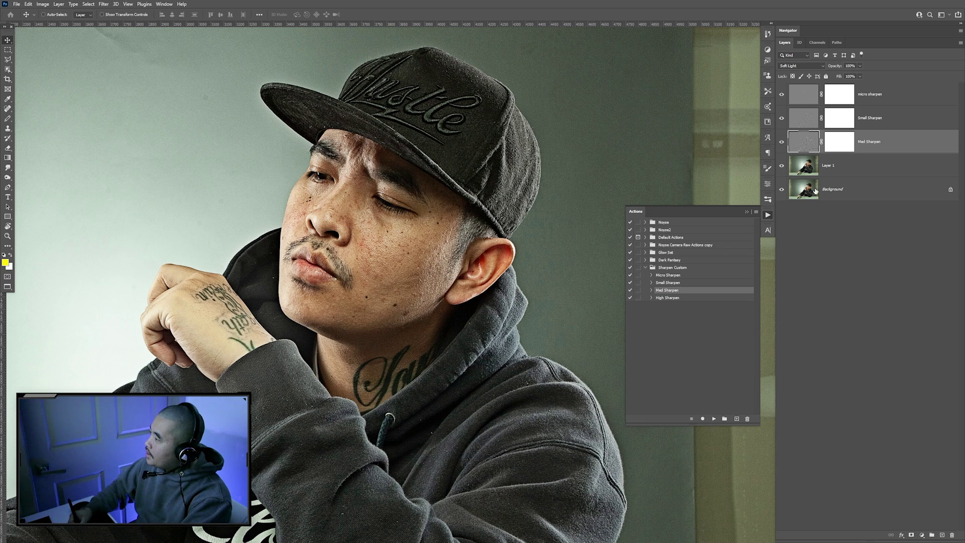
pyautogui.click(840, 169)
pyautogui.click(668, 298)
pyautogui.click(714, 419)
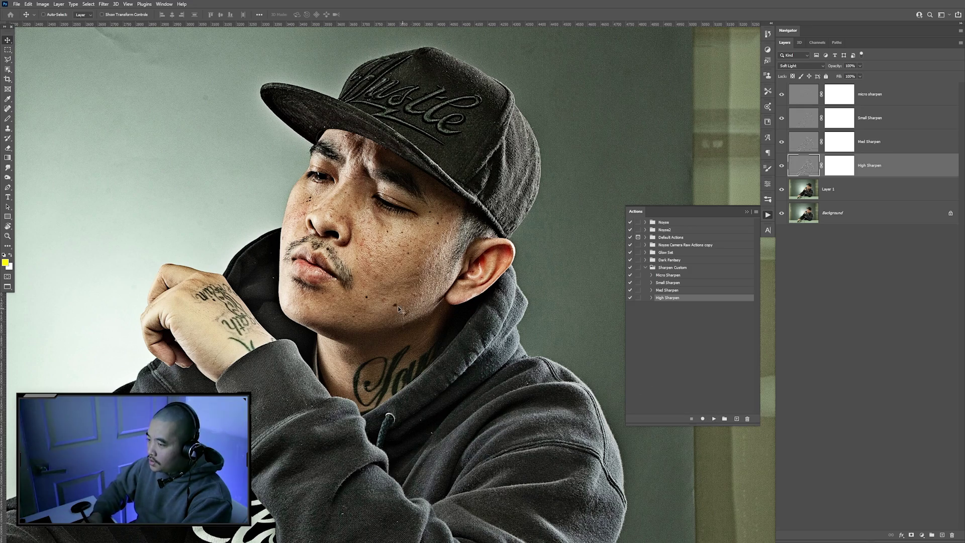
# - Collapse the list of actions and group the four sharpening layers together with Layer 1
pyautogui.moveTo(349, 437); pyautogui.dragTo(375, 409)
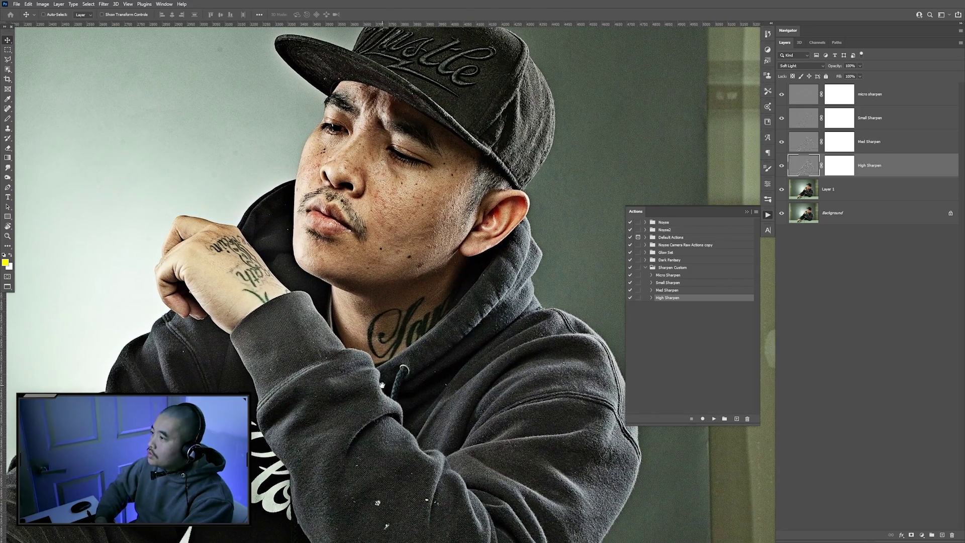
pyautogui.click(767, 215)
pyautogui.moveTo(780, 95)
pyautogui.mouseDown()
pyautogui.moveTo(781, 167)
pyautogui.moveTo(781, 94)
pyautogui.mouseUp()
pyautogui.click(865, 98)
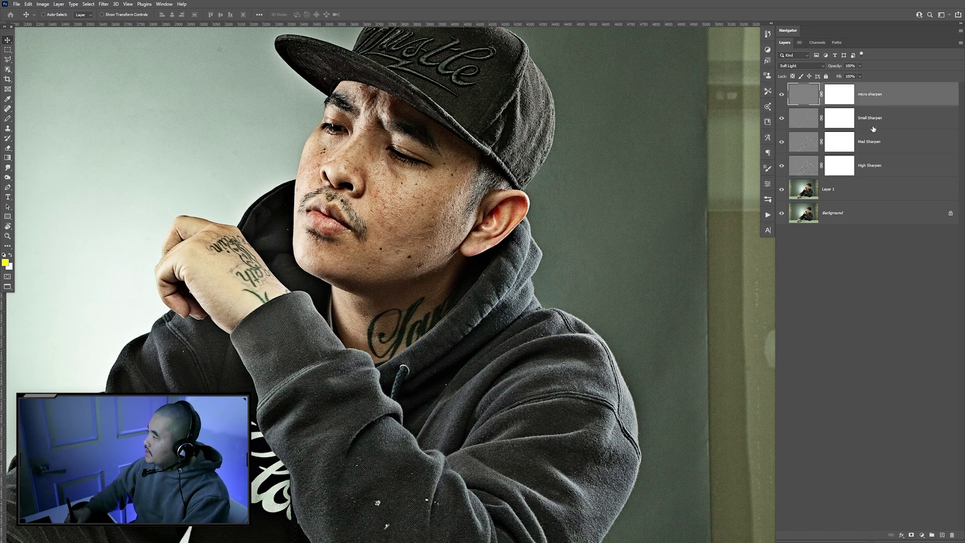
pyautogui.keyDown('shift'); pyautogui.click(858, 190); pyautogui.keyUp('shift')
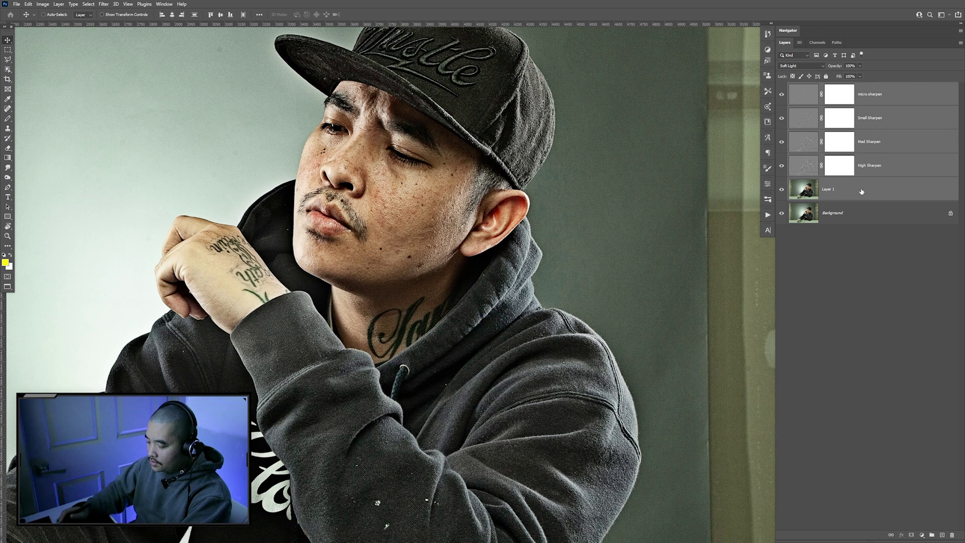
pyautogui.hotkey('ctrl', 'g')
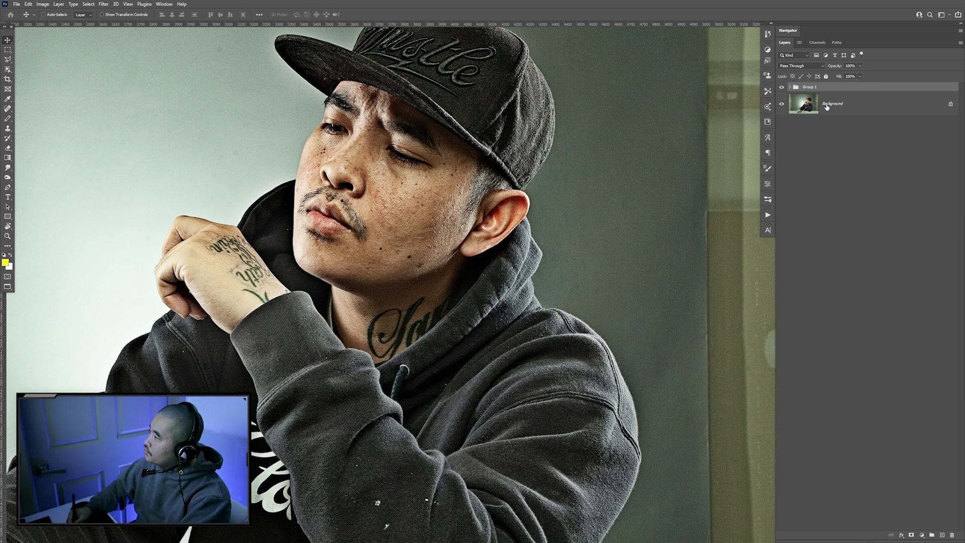
# - Compare the portrait with Group 1 hidden and shown, and expand the group to list its layers
pyautogui.click(838, 108)
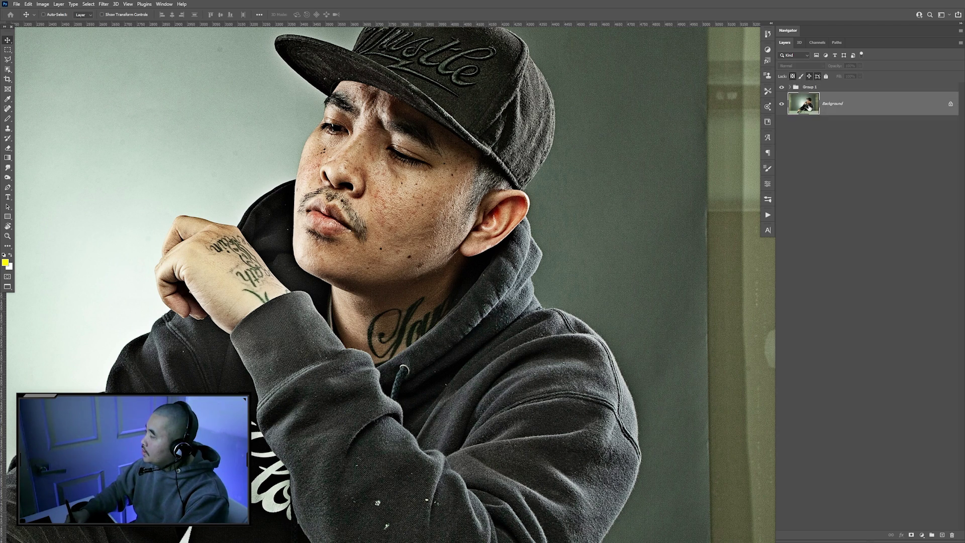
pyautogui.click(782, 87)
pyautogui.click(782, 87)
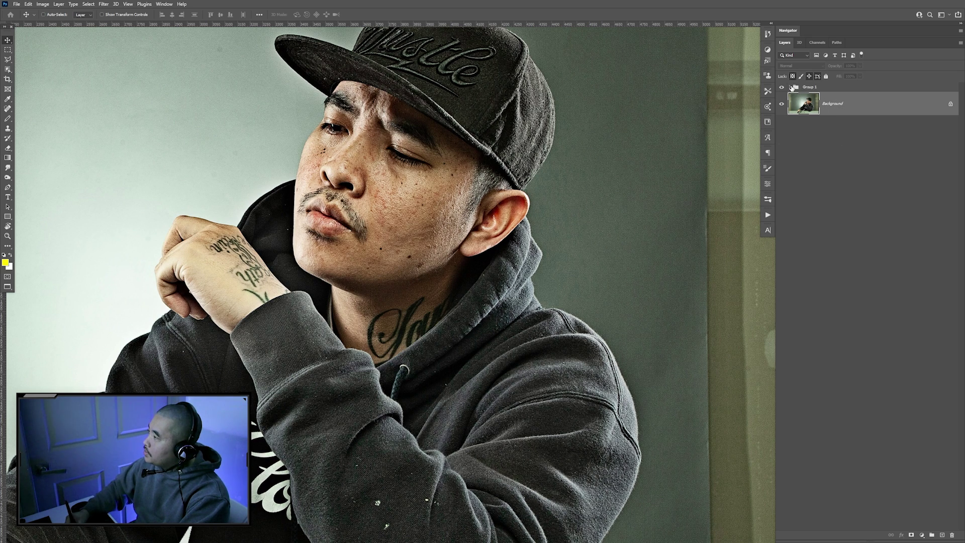
pyautogui.click(793, 88)
pyautogui.click(791, 87)
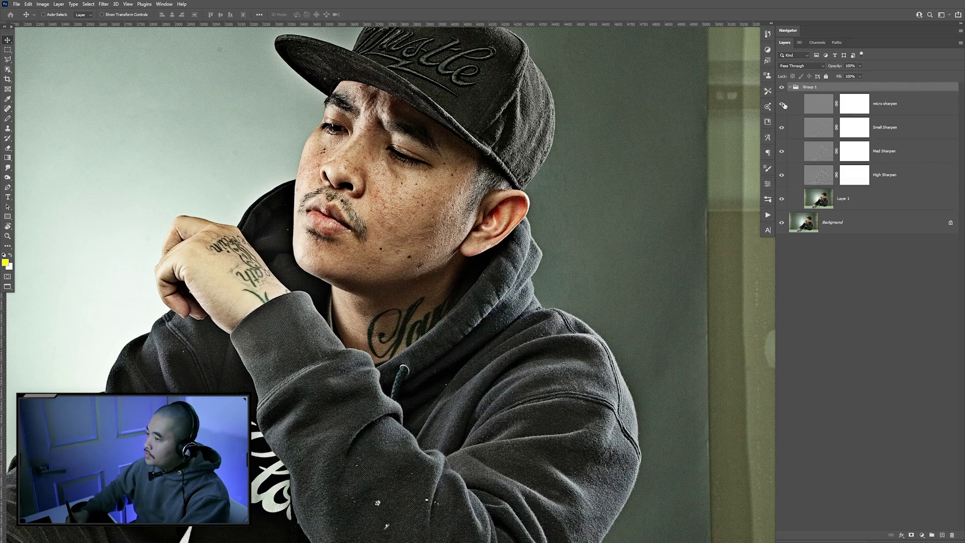
# - Hide the upper sharpening layers in Group 1 and show Med Sharpen and Small Sharpen again one by one to compare their effects
pyautogui.moveTo(556, 495); pyautogui.dragTo(591, 523)
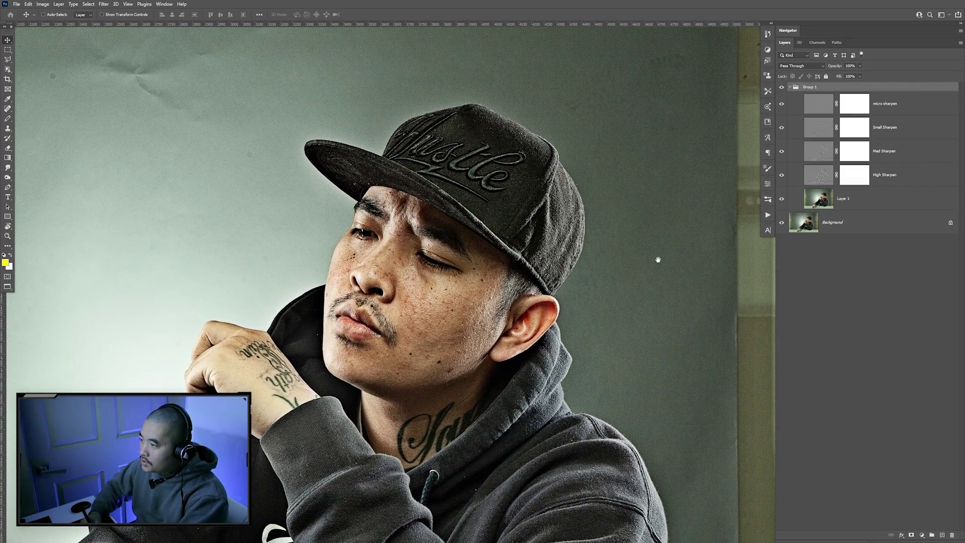
pyautogui.click(782, 175)
pyautogui.click(782, 175)
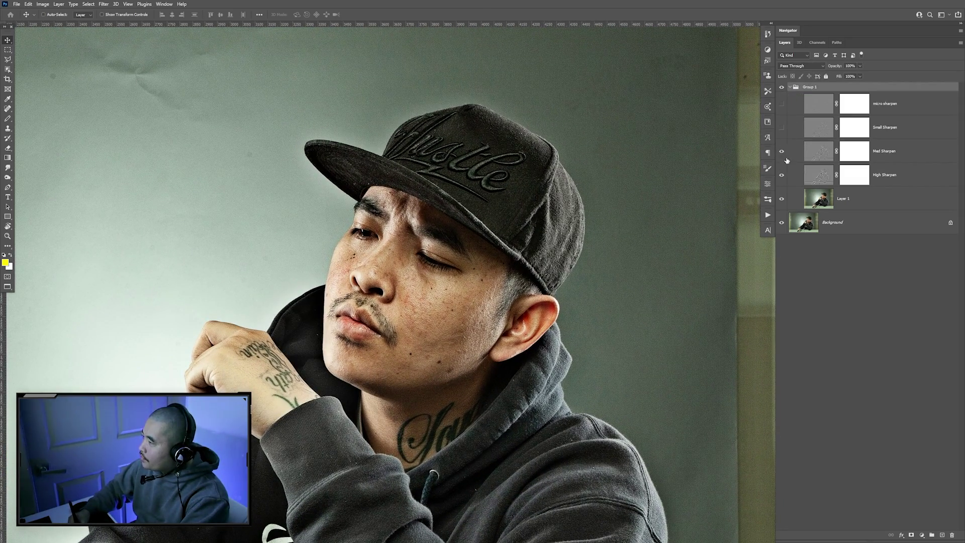
pyautogui.click(782, 175)
pyautogui.click(782, 175)
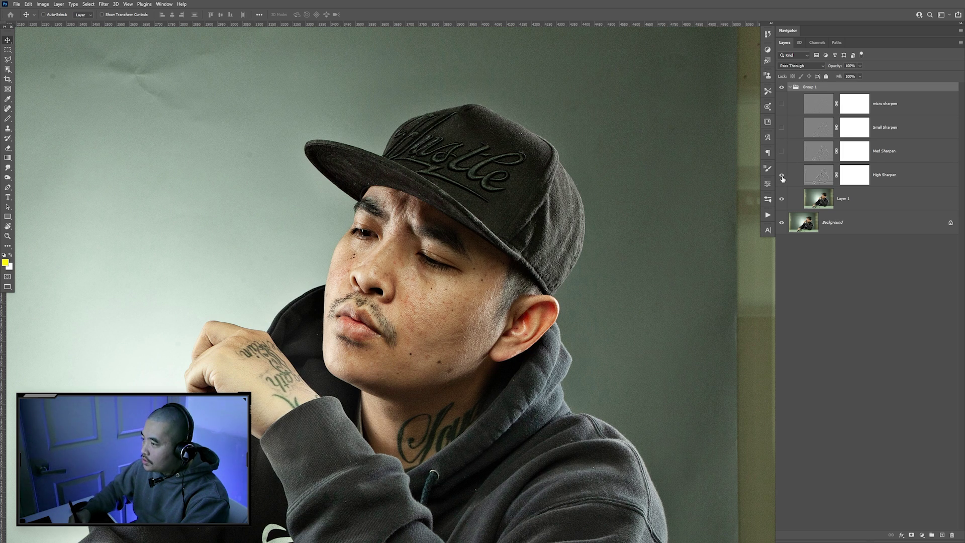
pyautogui.click(782, 152)
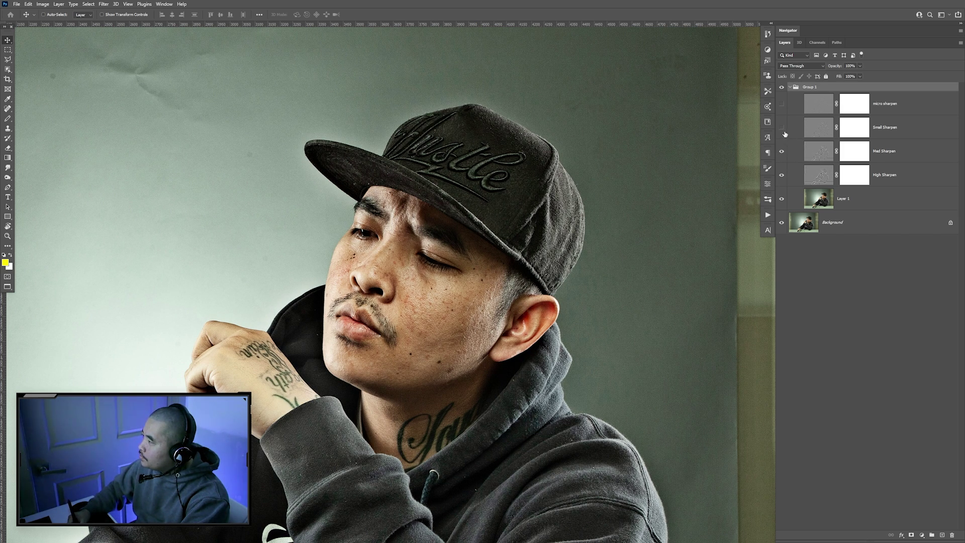
pyautogui.click(782, 128)
pyautogui.click(783, 128)
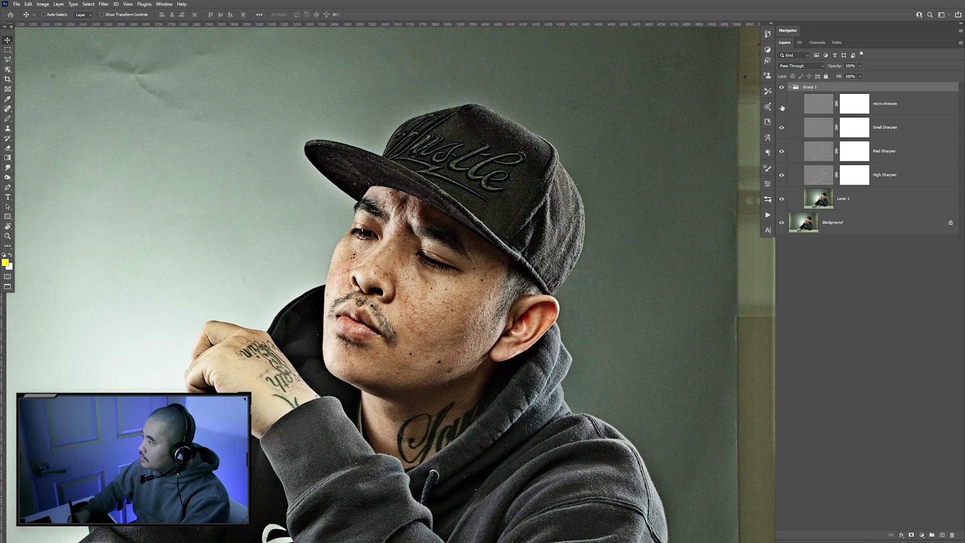
pyautogui.click(877, 134)
pyautogui.click(888, 171)
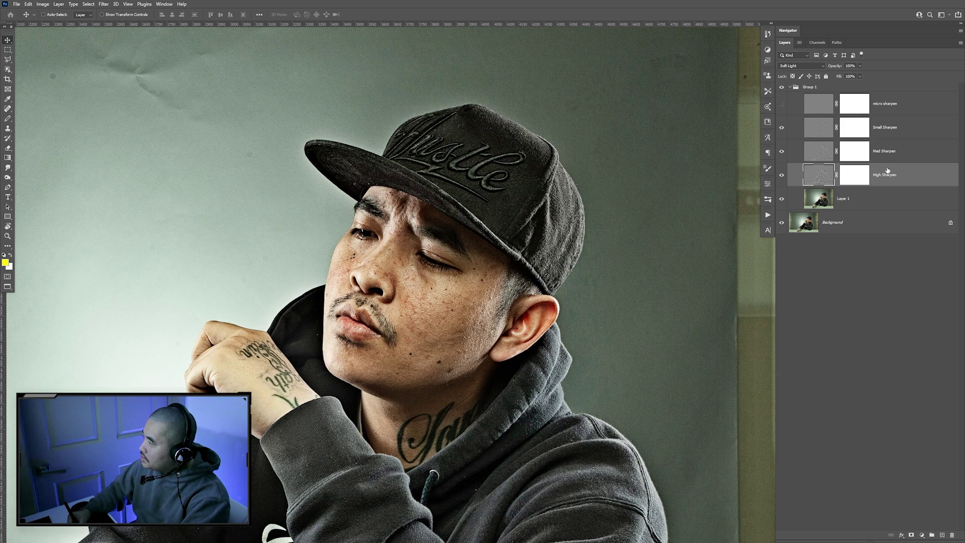
pyautogui.click(896, 155)
pyautogui.click(902, 135)
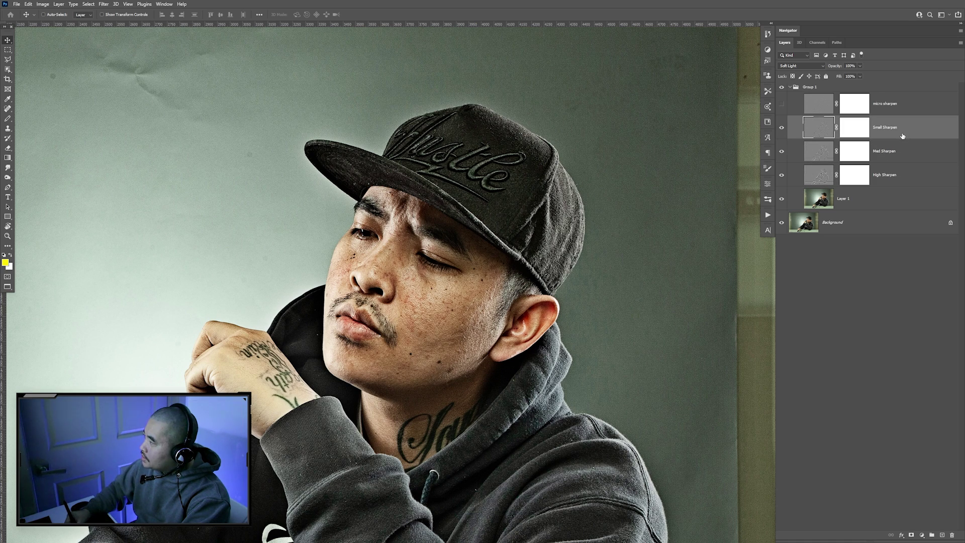
# - Collapse Group 1 and rename it main
pyautogui.click(791, 87)
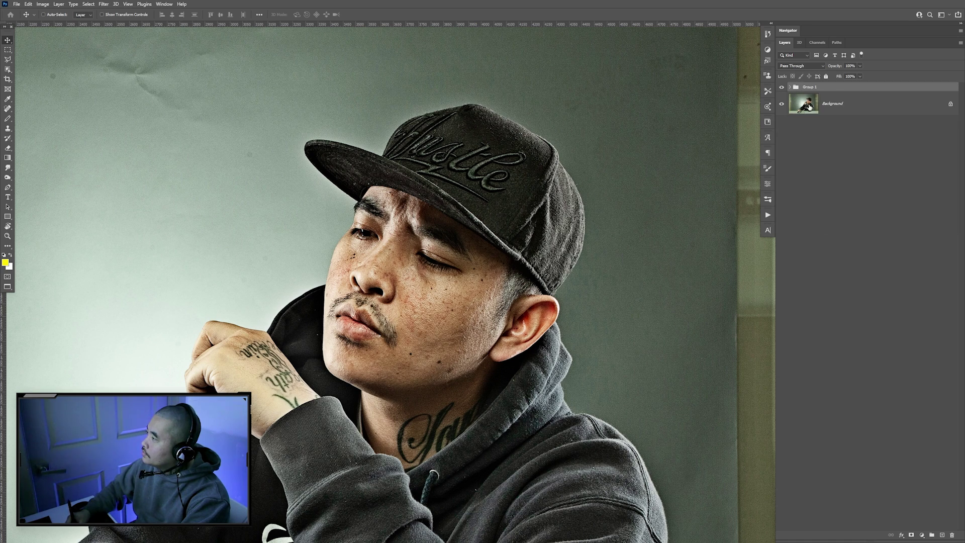
pyautogui.doubleClick(811, 87)
pyautogui.write('main')
pyautogui.press('Return')
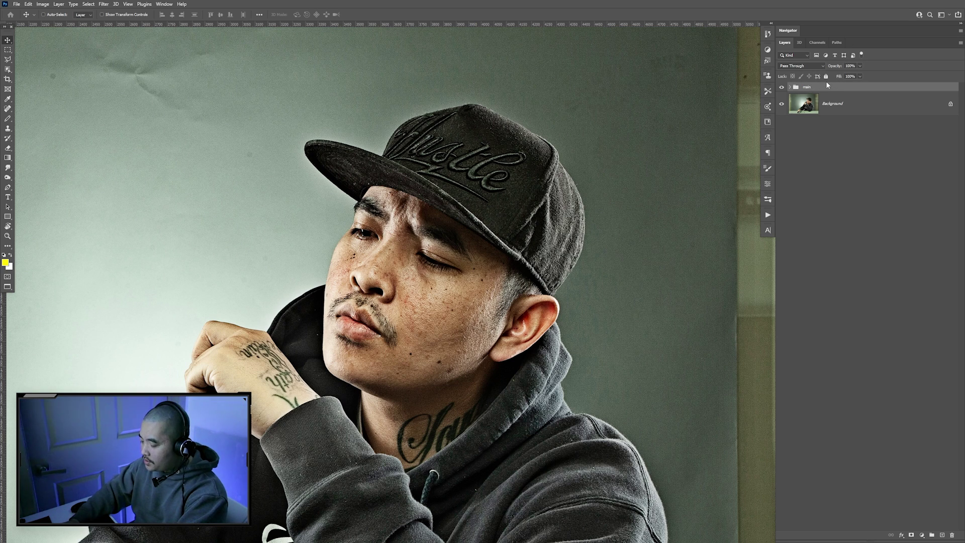
# - Duplicate the main group and merge the duplicate into a single layer
pyautogui.hotkey('ctrl', 'j')
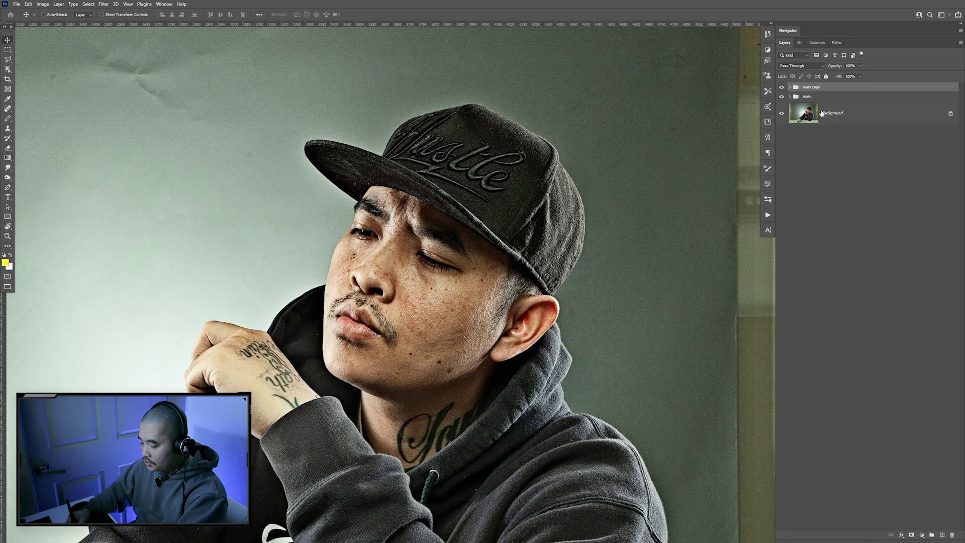
pyautogui.hotkey('ctrl', 'e')
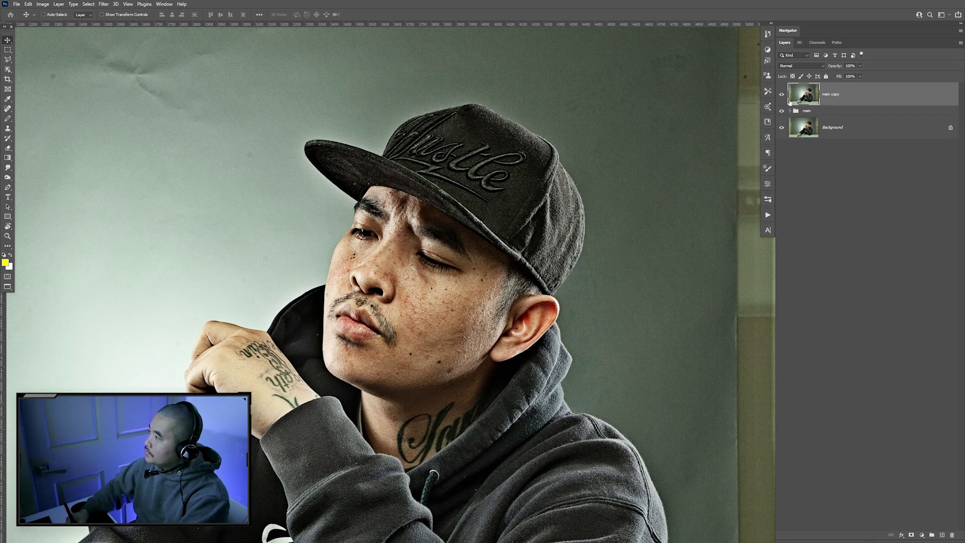
# - Toggle the visibility of main copy, the main group and the Background to compare the sharpened portrait with the original
pyautogui.moveTo(782, 112); pyautogui.dragTo(783, 131)
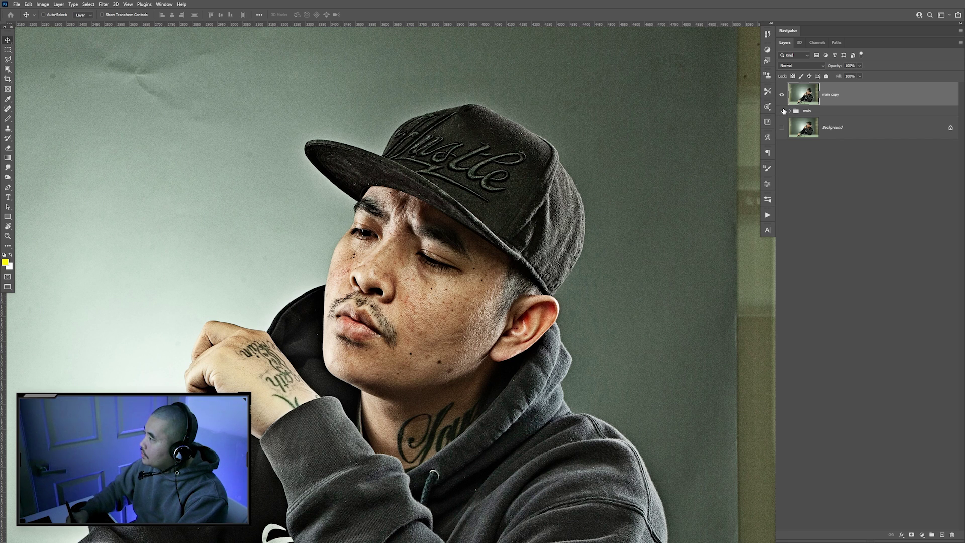
pyautogui.click(790, 110)
pyautogui.click(789, 110)
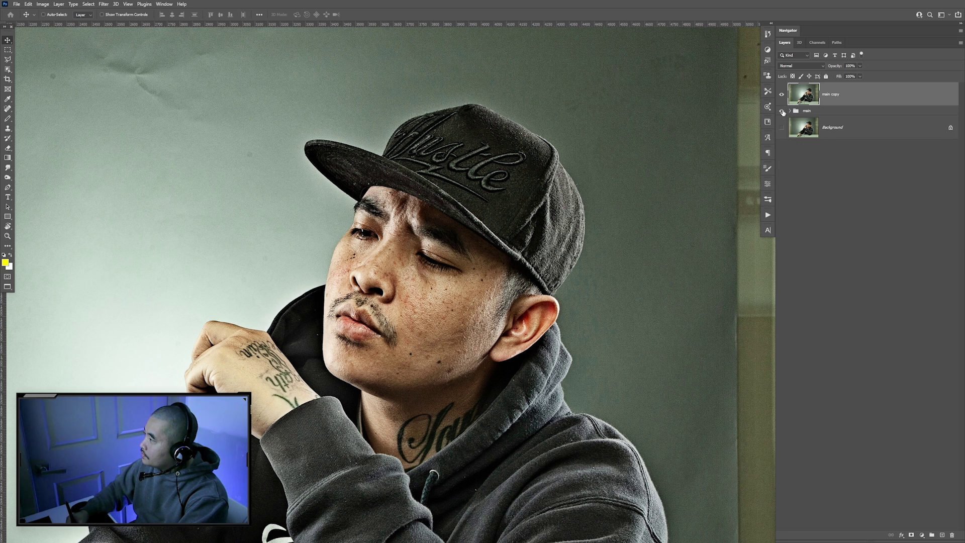
pyautogui.click(782, 94)
pyautogui.click(782, 128)
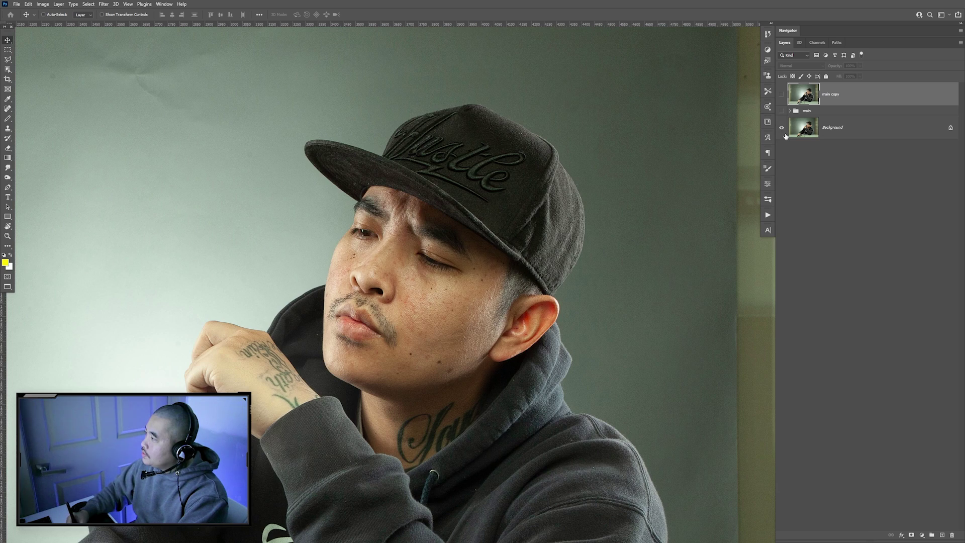
pyautogui.click(782, 111)
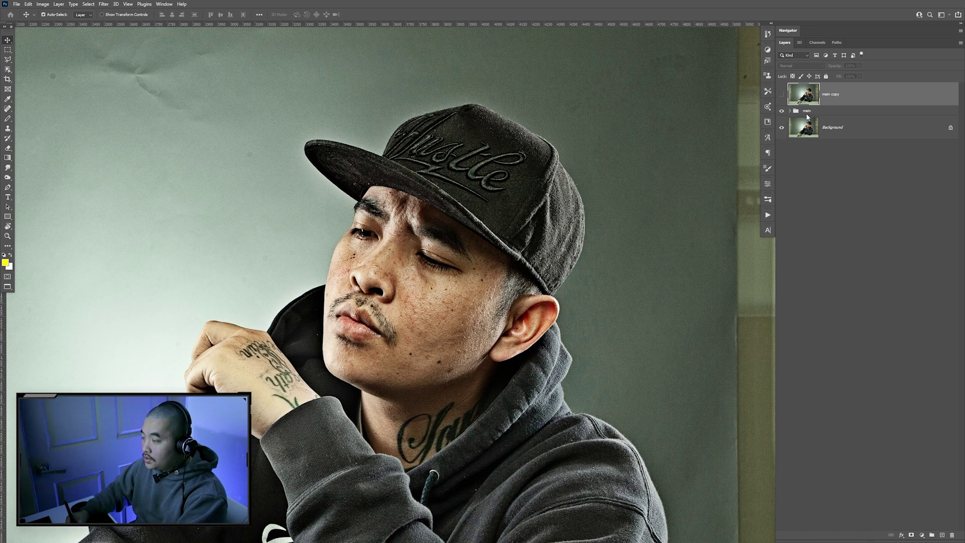
# - Save the layered portrait as a Photoshop document with its layers kept
pyautogui.hotkey('ctrl', 'shift', 's')
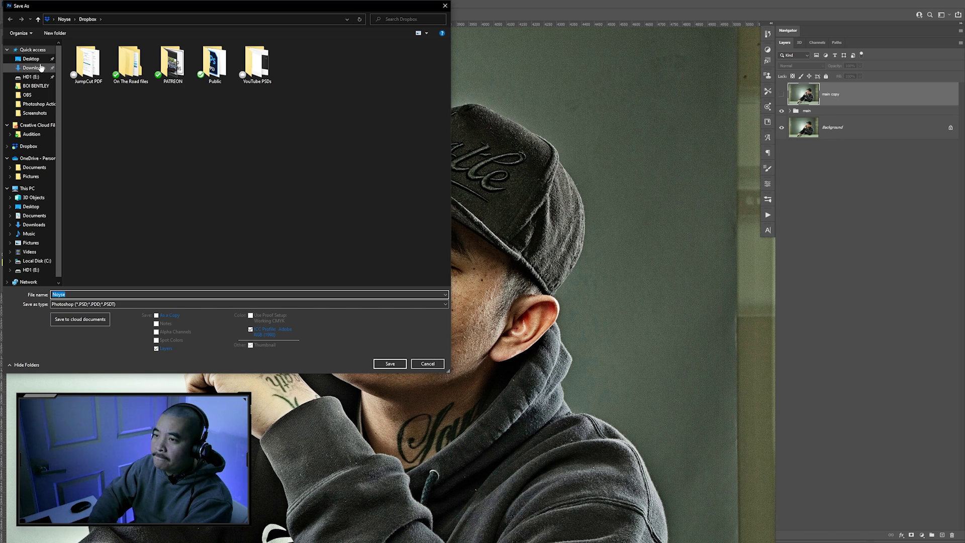
pyautogui.click(403, 363)
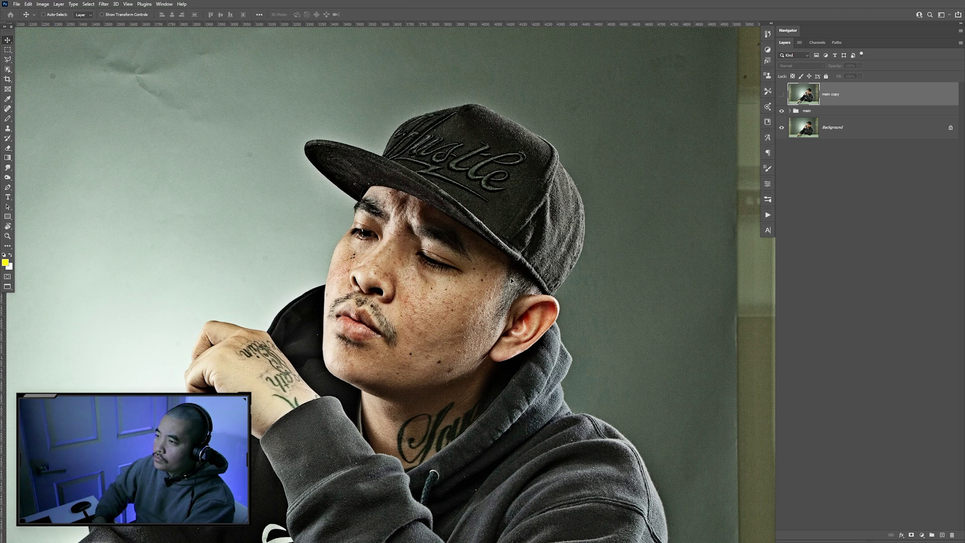
pyautogui.click(824, 238)
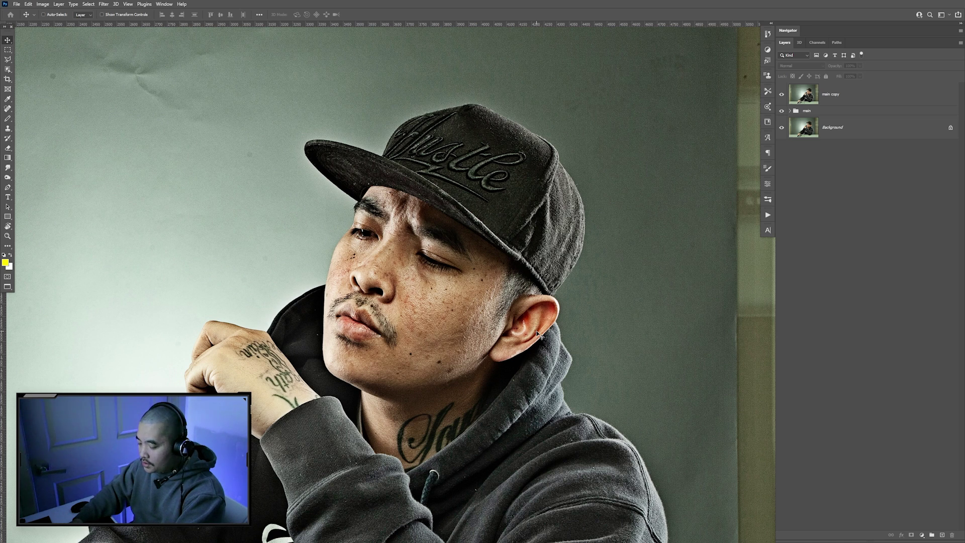
# - Create a new document of 1600 x 1600 pixels at 300 pixels per inch
pyautogui.hotkey('ctrl', 'n')
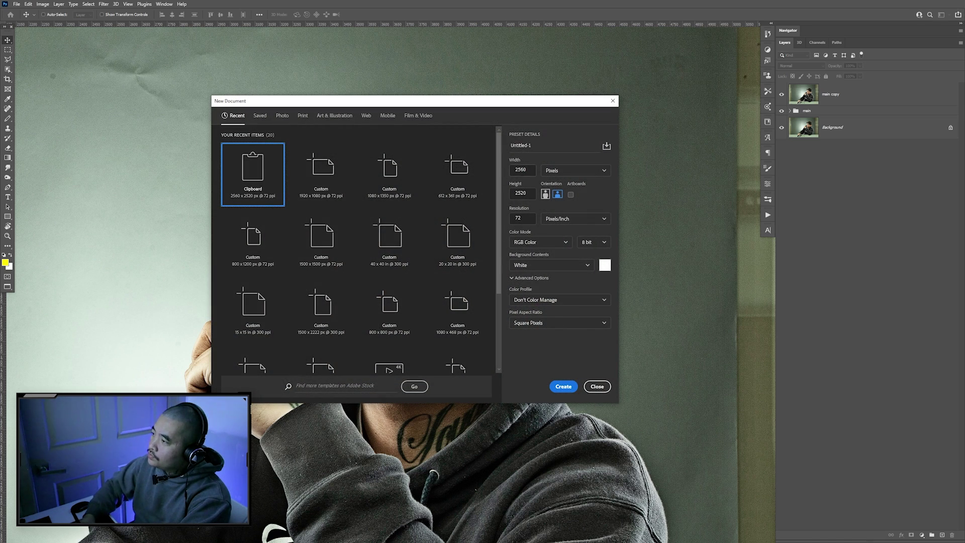
pyautogui.write('1600')
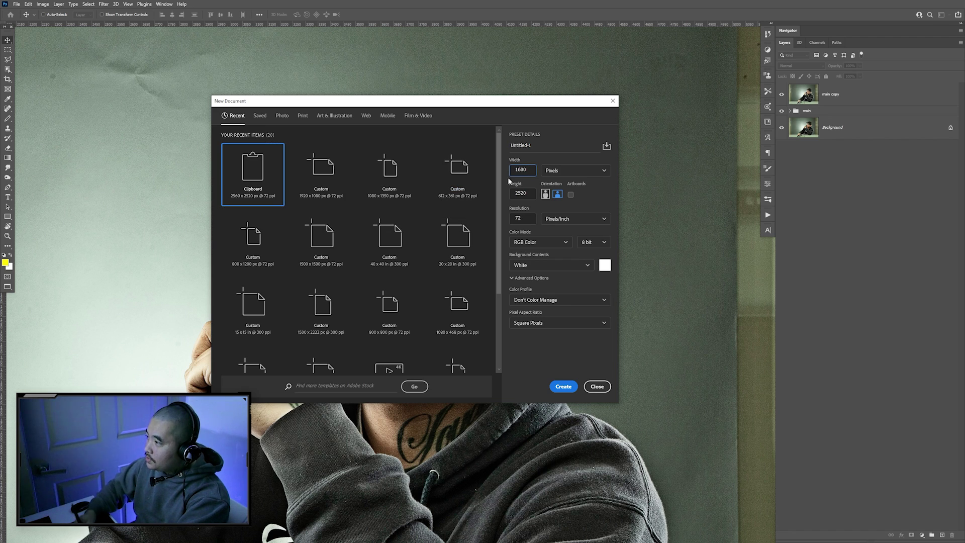
pyautogui.press('Tab')
pyautogui.write('160')
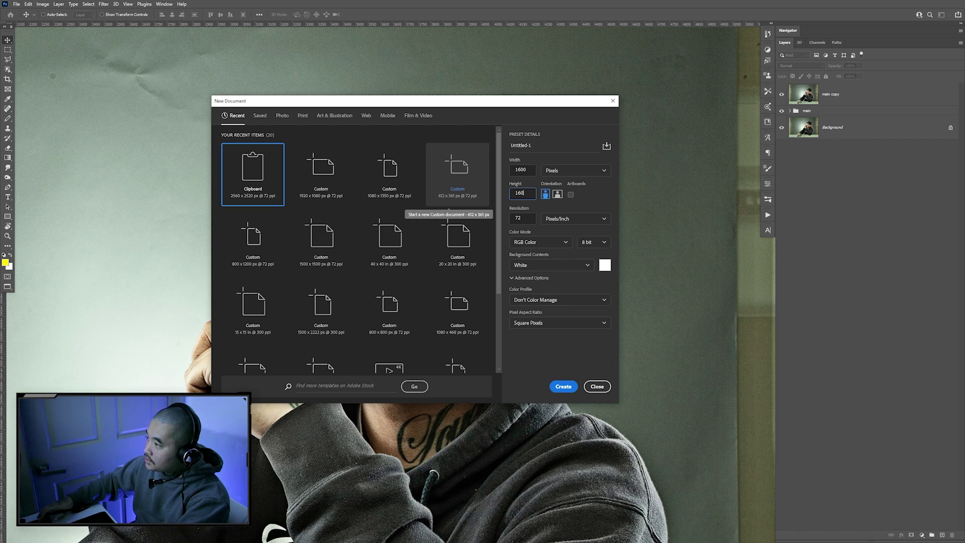
pyautogui.press('Tab')
pyautogui.write('300')
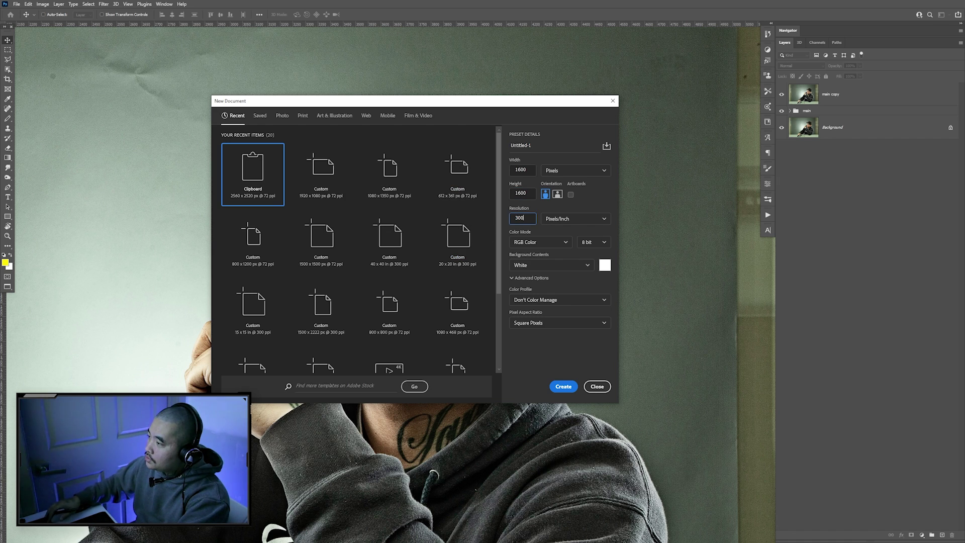
pyautogui.click(533, 359)
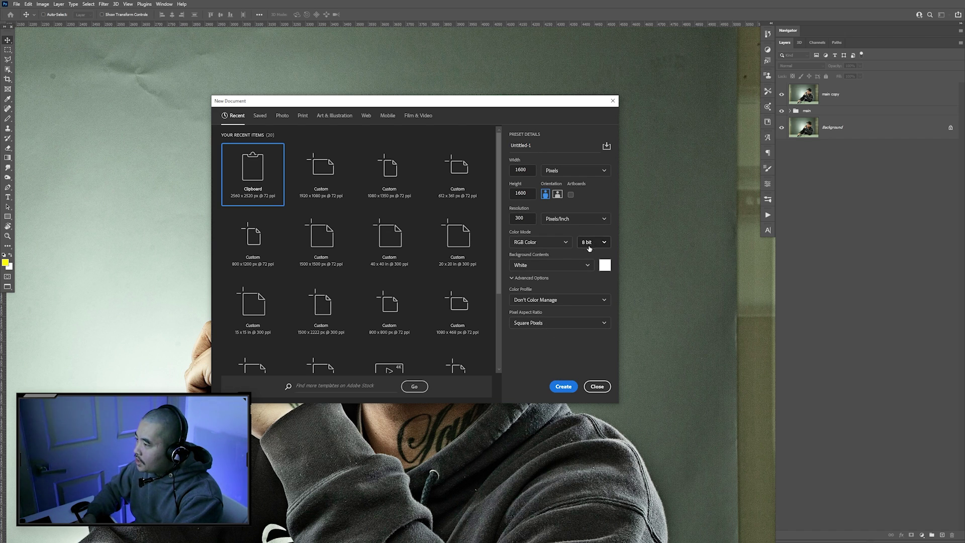
pyautogui.click(562, 387)
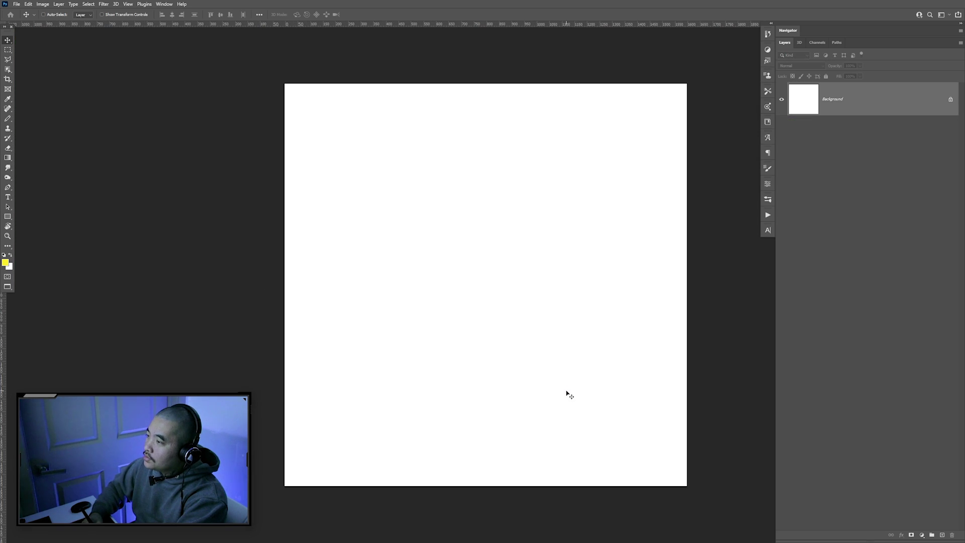
# - Return to the portrait document and duplicate its main copy layer into the Untitled-1 document
pyautogui.click(164, 4)
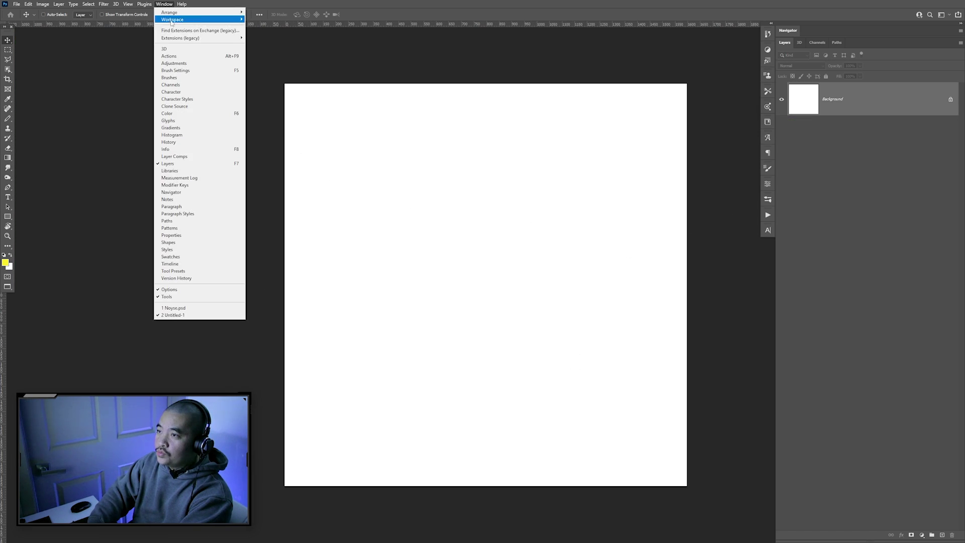
pyautogui.click(194, 307)
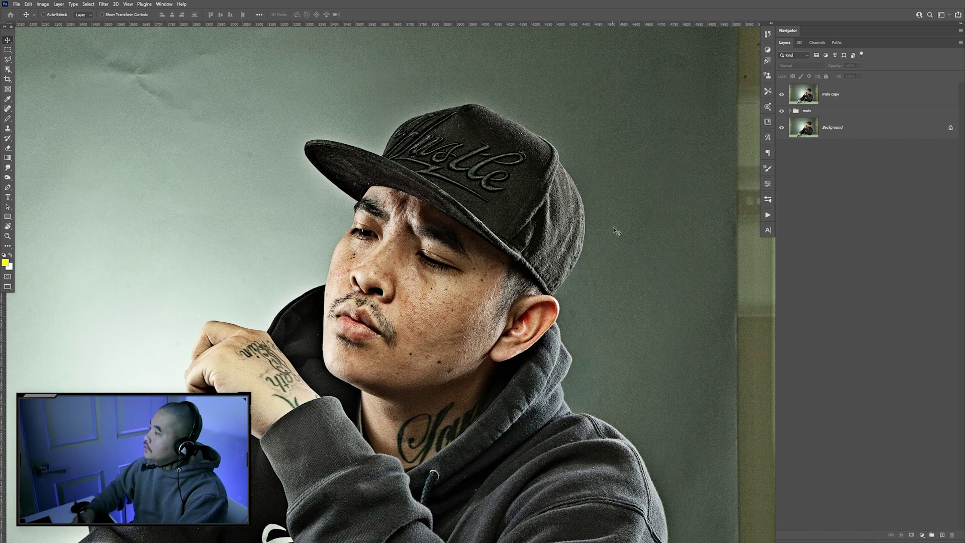
pyautogui.click(857, 97)
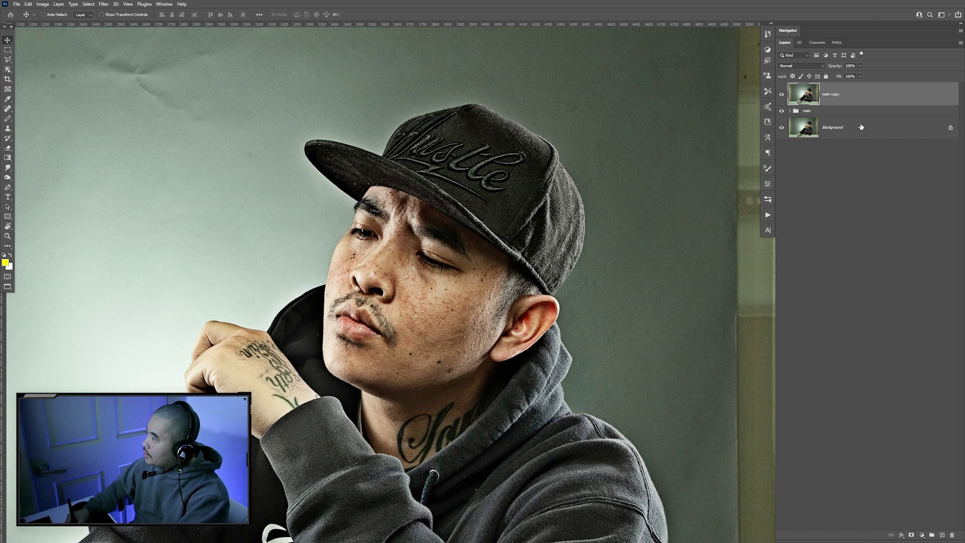
pyautogui.rightClick(844, 98)
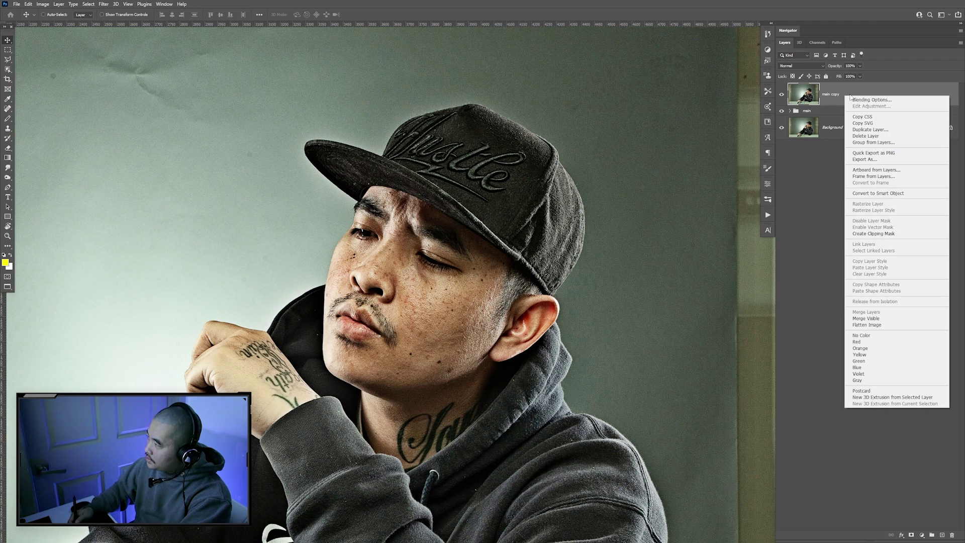
pyautogui.click(874, 130)
pyautogui.click(473, 265)
pyautogui.click(462, 279)
pyautogui.click(542, 238)
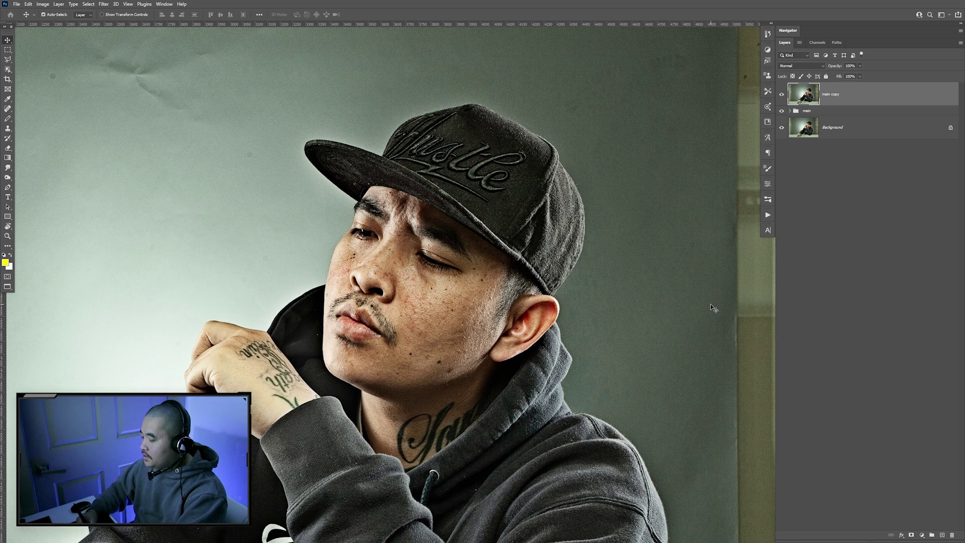
# - In the square document, scale the main copy layer to about 49% and position the seated figure within the canvas
pyautogui.hotkey('ctrl', 'Tab')
pyautogui.moveTo(704, 350); pyautogui.dragTo(594, 228)
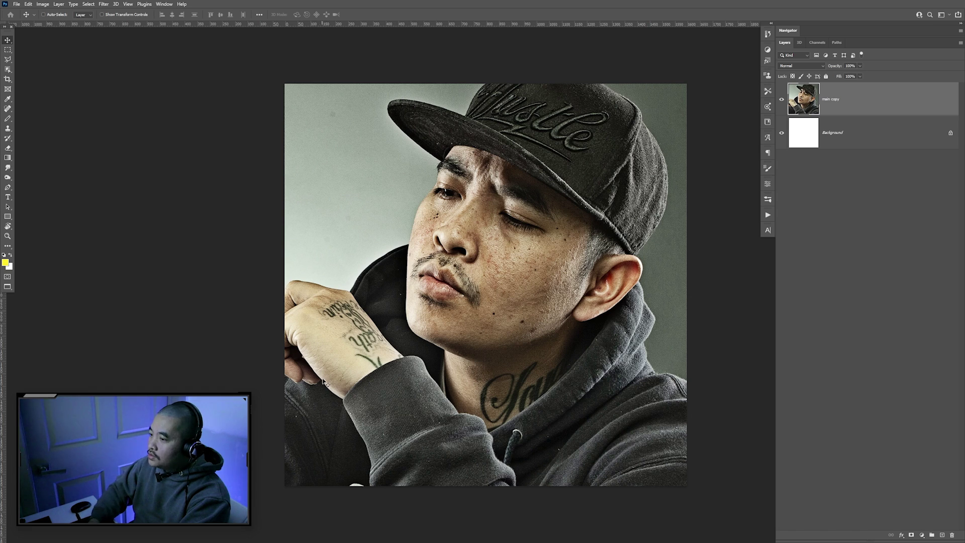
pyautogui.moveTo(564, 274); pyautogui.dragTo(609, 259)
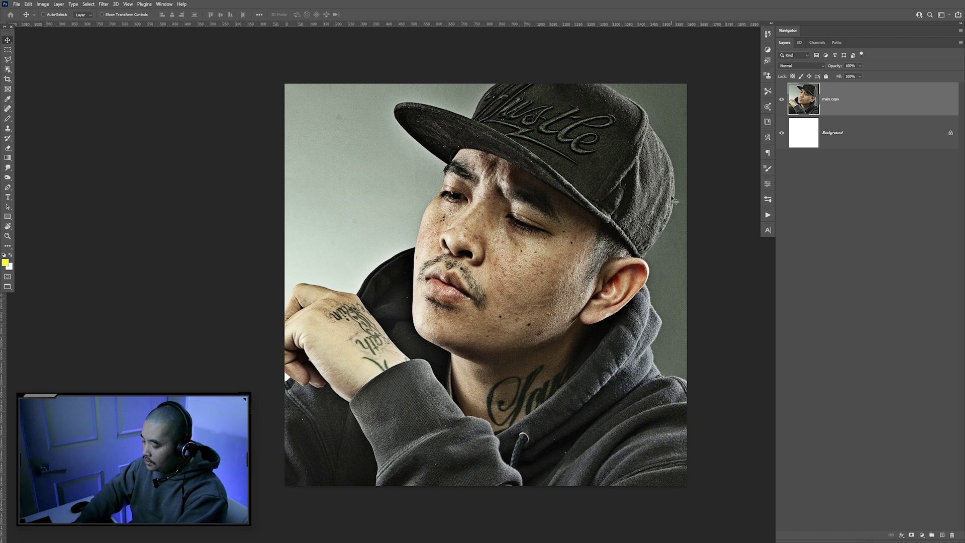
pyautogui.hotkey('ctrl', 't')
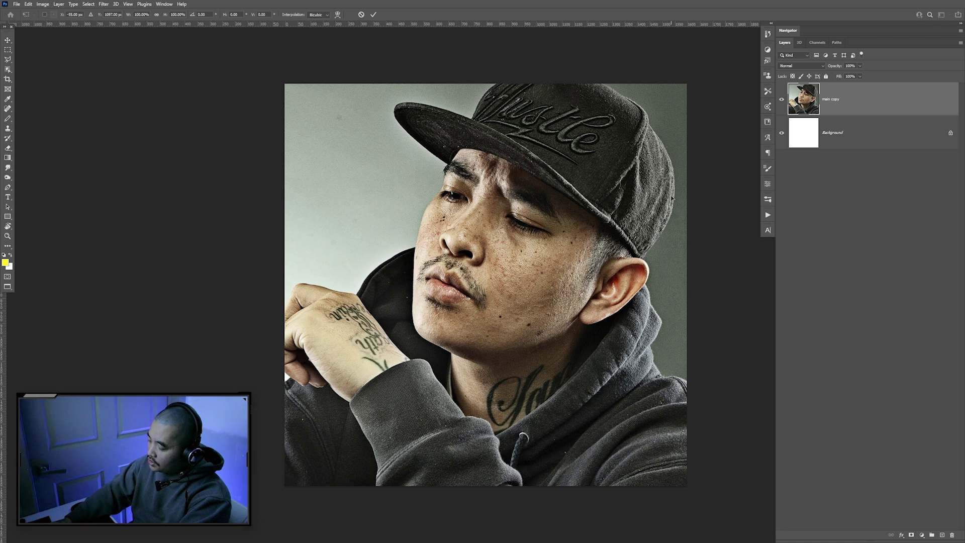
pyautogui.hotkey('ctrl', '0')
pyautogui.moveTo(672, 136); pyautogui.dragTo(540, 286)
pyautogui.moveTo(247, 418); pyautogui.dragTo(331, 347)
pyautogui.moveTo(615, 175); pyautogui.dragTo(596, 187)
pyautogui.moveTo(523, 282); pyautogui.dragTo(531, 282)
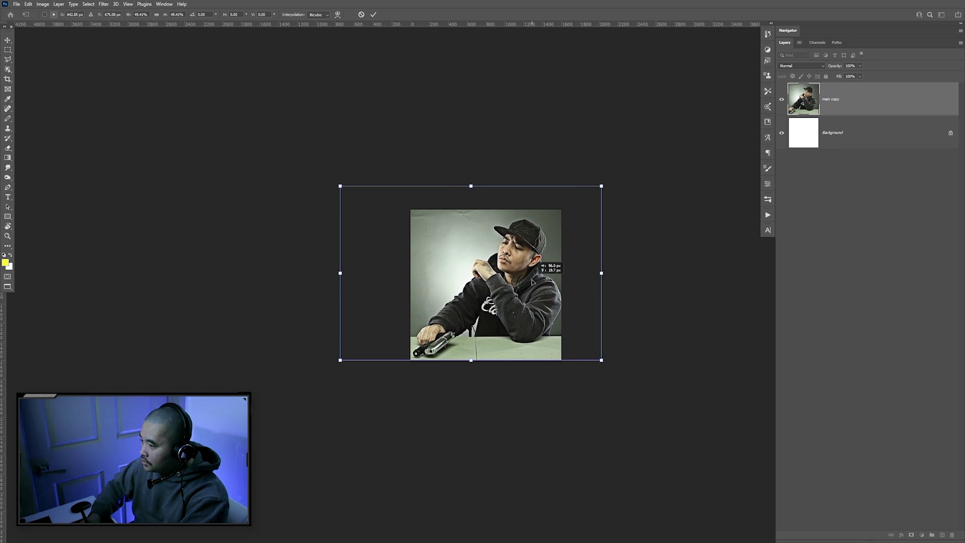
pyautogui.press('Return')
pyautogui.moveTo(510, 299); pyautogui.dragTo(511, 301)
# - Remove the white specks from the front of the hoodie sleeve using an enlarged Spot Healing Brush
pyautogui.hotkey('ctrl', '1')
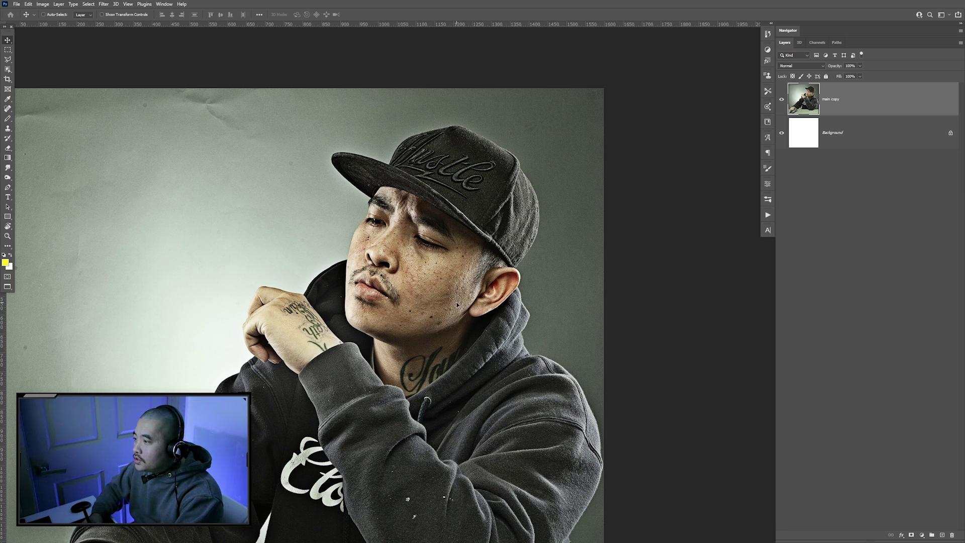
pyautogui.moveTo(508, 427); pyautogui.dragTo(589, 363)
pyautogui.click(10, 109)
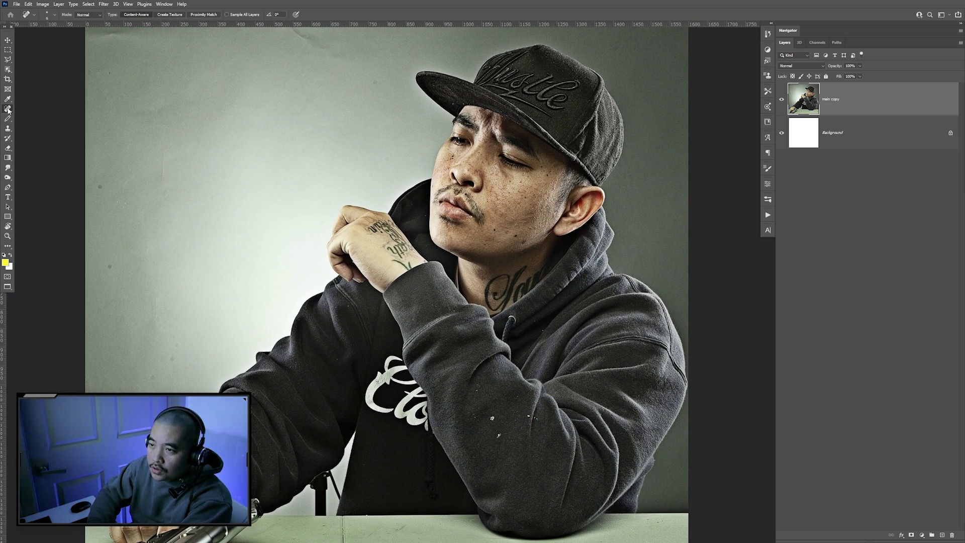
pyautogui.click(27, 111)
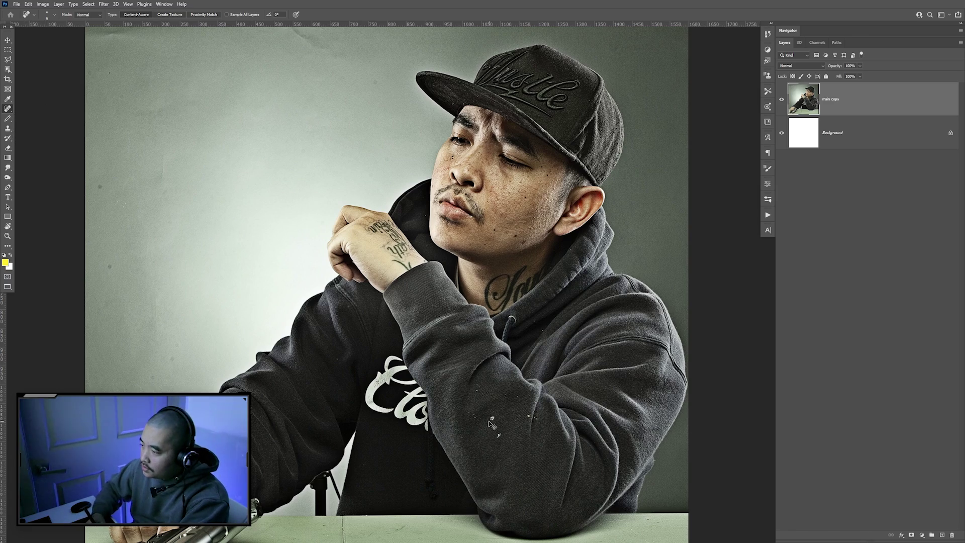
pyautogui.hotkey('ctrl', '+')
pyautogui.hotkey('ctrl', '+')
pyautogui.moveTo(492, 425); pyautogui.dragTo(410, 225)
pyautogui.press(']')
pyautogui.press(']')
pyautogui.press(']')
pyautogui.press(']')
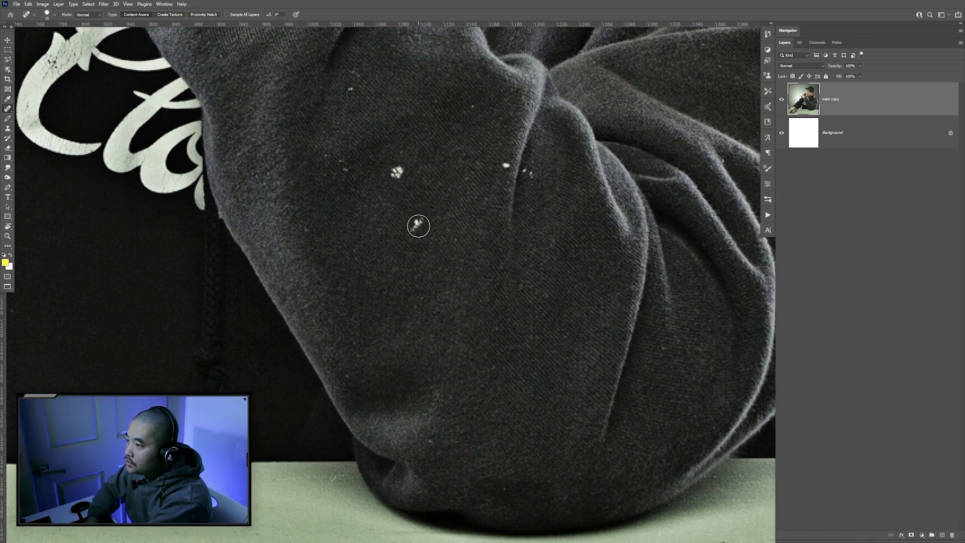
pyautogui.click(417, 224)
pyautogui.click(397, 172)
pyautogui.click(347, 167)
pyautogui.click(352, 85)
# - Reduce the healing brush size and clean up a remaining small speck on the hoodie sleeve
pyautogui.moveTo(471, 190); pyautogui.dragTo(528, 349)
pyautogui.press('[')
pyautogui.press('[')
pyautogui.click(527, 352)
pyautogui.moveTo(508, 274); pyautogui.dragTo(546, 268)
# - Heal the dark moles on the jaw, cheek, temple and beside the nose with the Spot Healing Brush
pyautogui.scroll(4, 382, 247)
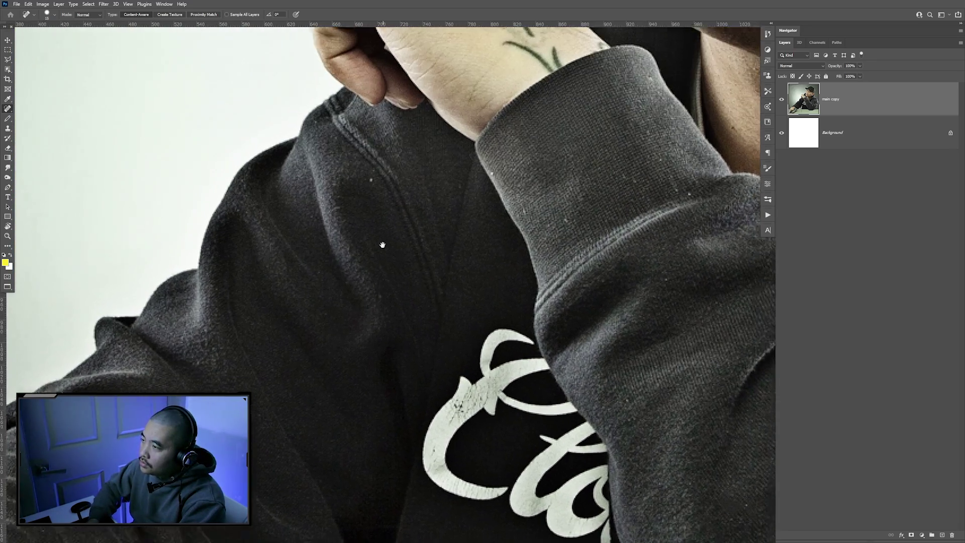
pyautogui.moveTo(393, 232); pyautogui.dragTo(630, 289)
pyautogui.scroll(6, 630, 289)
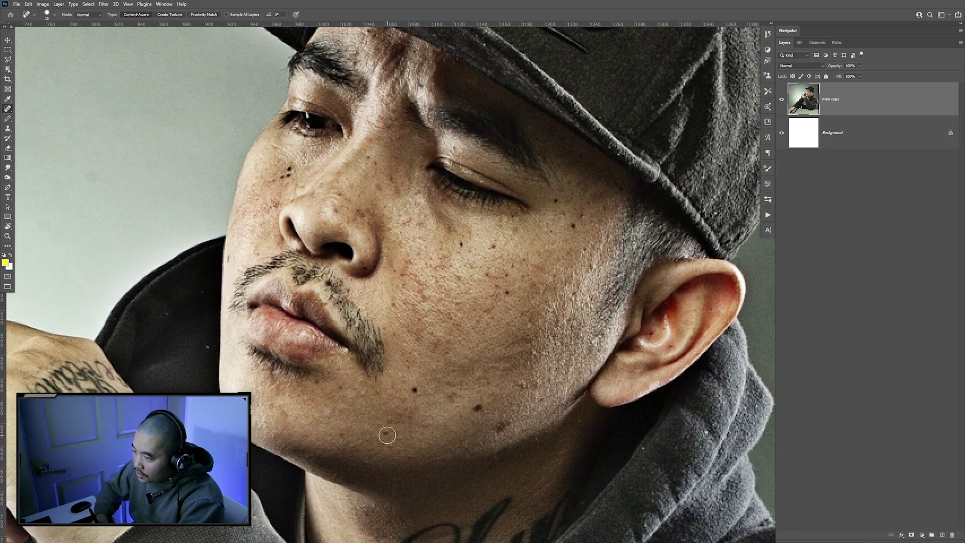
pyautogui.click(502, 417)
pyautogui.click(540, 401)
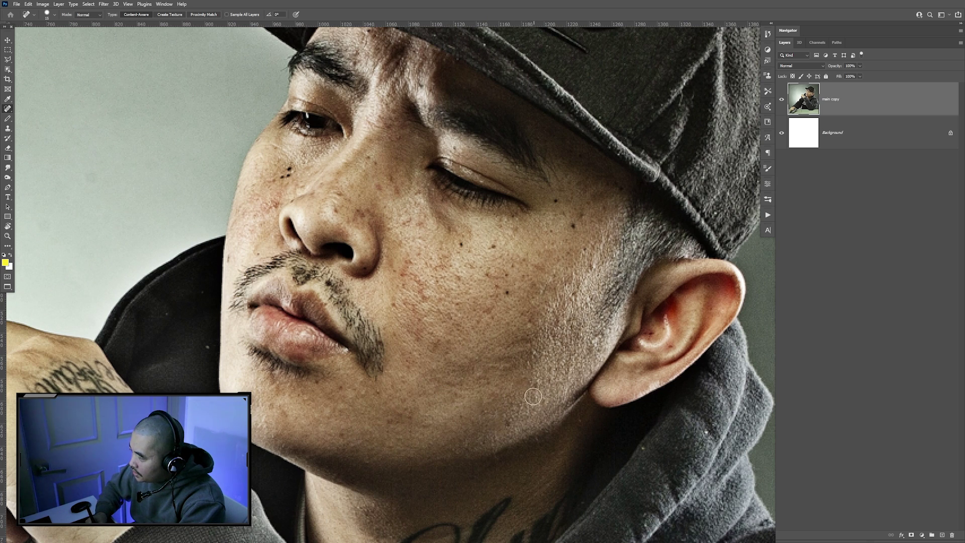
pyautogui.click(576, 220)
pyautogui.click(555, 202)
pyautogui.click(504, 289)
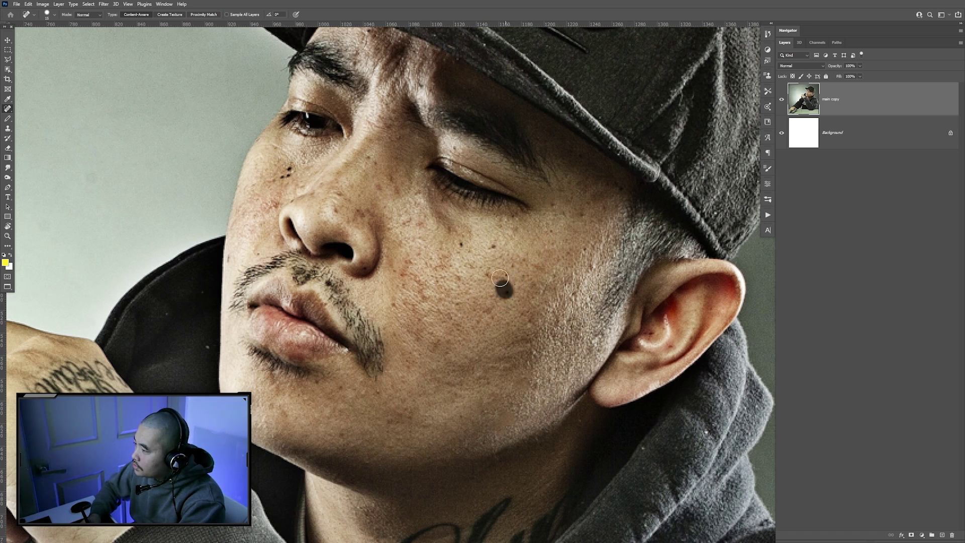
pyautogui.click(283, 173)
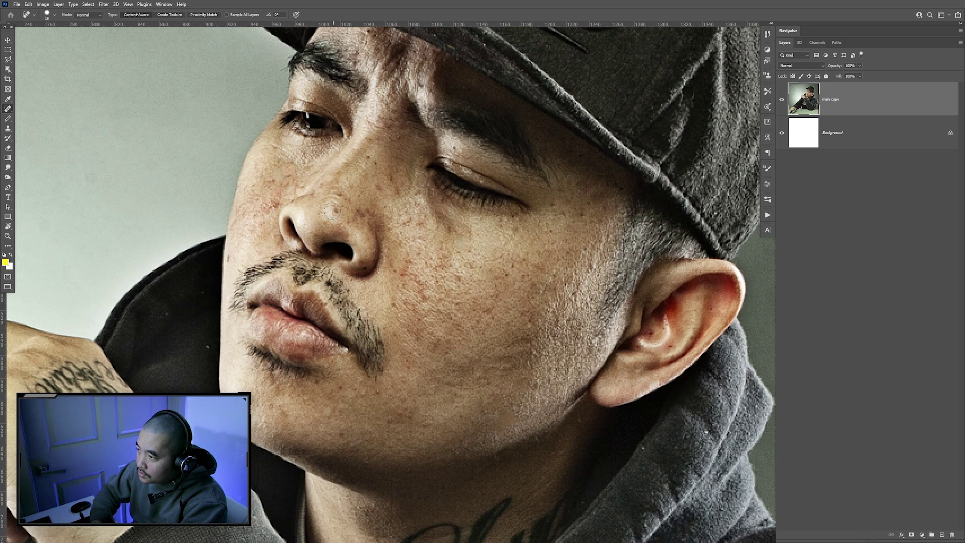
# - Heal the small blemishes on the nose, between the eyebrows, on the forehead and beside the nose with the Spot Healing Brush
pyautogui.click(340, 193)
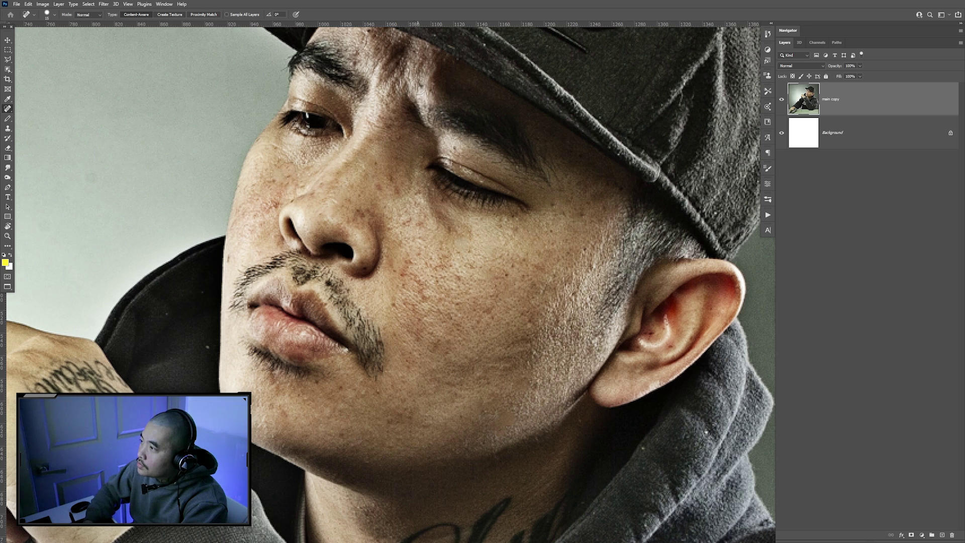
pyautogui.moveTo(419, 84); pyautogui.dragTo(424, 113)
pyautogui.click(371, 59)
pyautogui.click(430, 118)
pyautogui.click(379, 213)
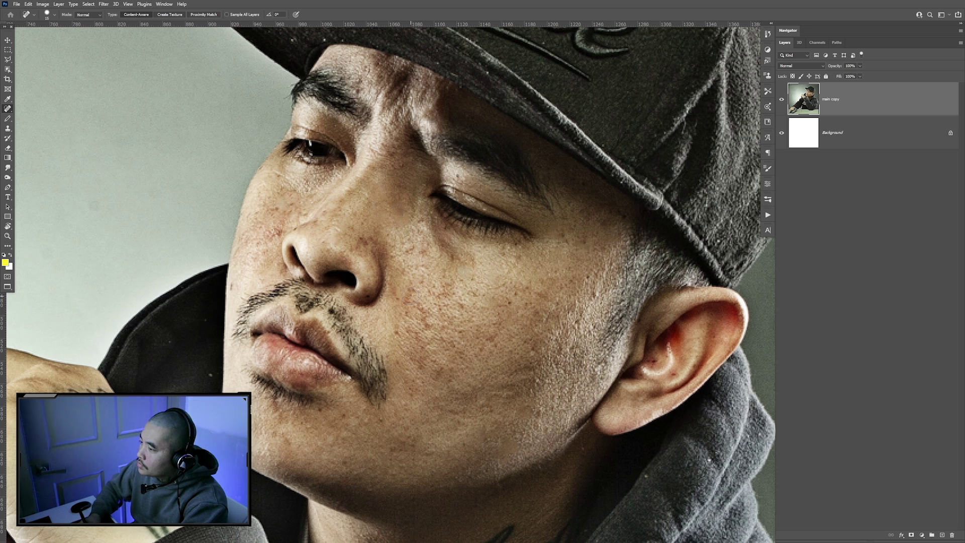
# - Heal the skin spots on the chin, below the lower lip and along the jaw
pyautogui.moveTo(393, 420); pyautogui.dragTo(395, 347)
pyautogui.click(353, 348)
pyautogui.click(325, 342)
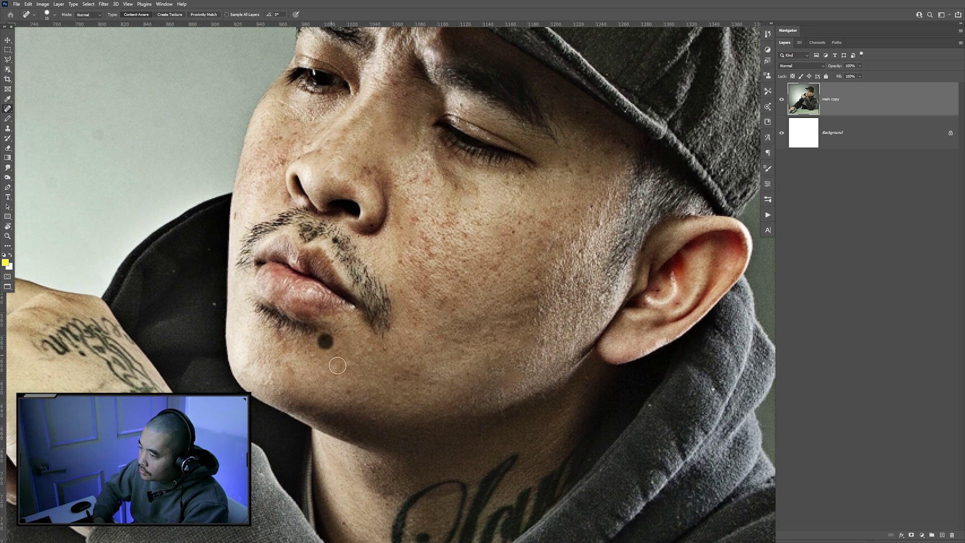
pyautogui.moveTo(372, 469); pyautogui.dragTo(375, 359)
pyautogui.click(347, 412)
pyautogui.click(373, 354)
# - Heal the spots on the far cheek below the eye, reducing the healing brush size for the finer ones
pyautogui.moveTo(391, 244); pyautogui.dragTo(373, 340)
pyautogui.click(373, 341)
pyautogui.moveTo(412, 253); pyautogui.dragTo(407, 349)
pyautogui.click(259, 243)
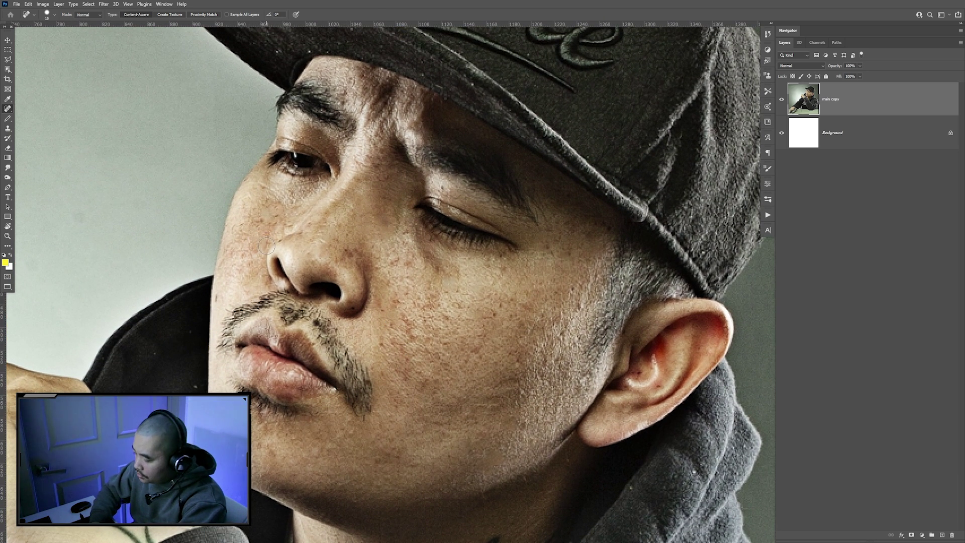
pyautogui.press('[')
pyautogui.click(281, 239)
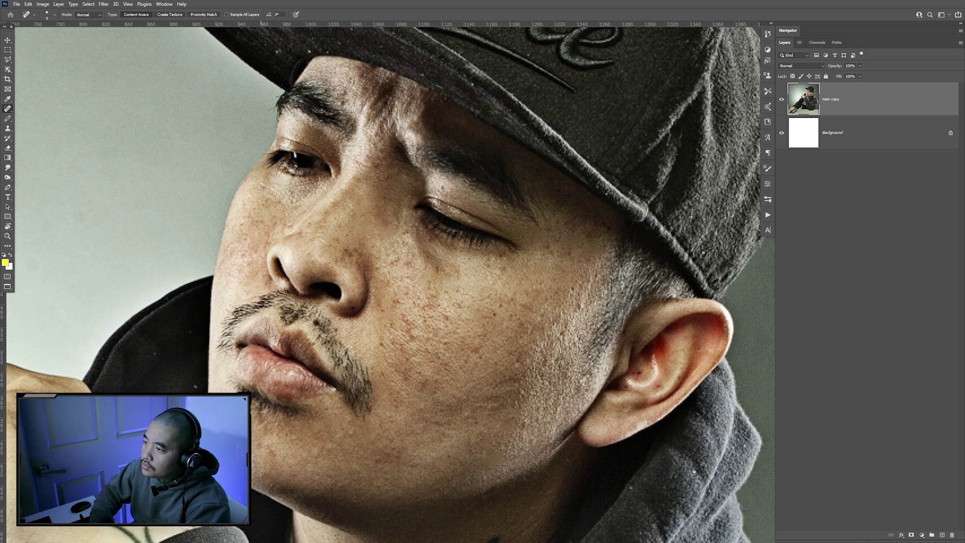
# - Remove the remaining small spots on the near cheek, inside the ear and on the jaw with the small healing brush
pyautogui.moveTo(520, 349); pyautogui.dragTo(513, 340)
pyautogui.click(493, 294)
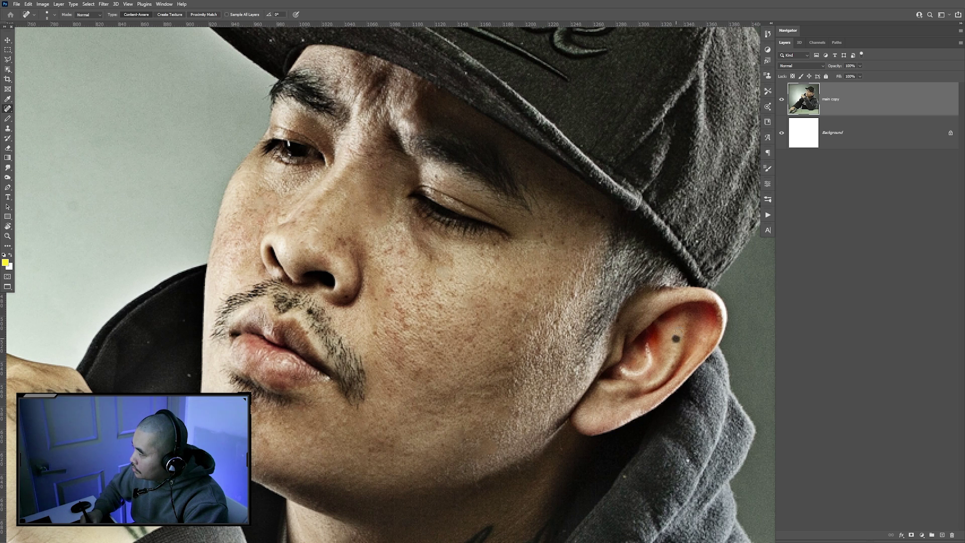
pyautogui.moveTo(482, 407); pyautogui.dragTo(482, 372)
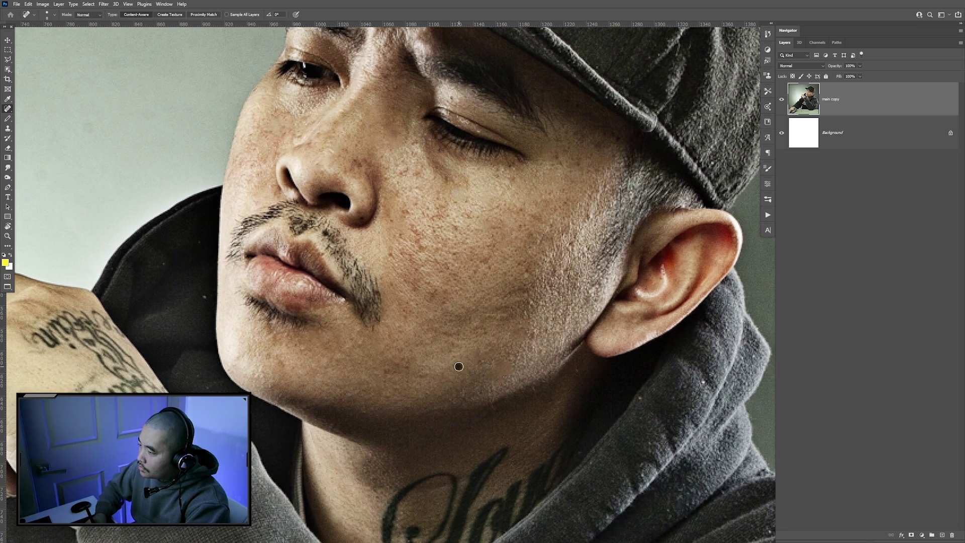
pyautogui.scroll(-5, 587, 239)
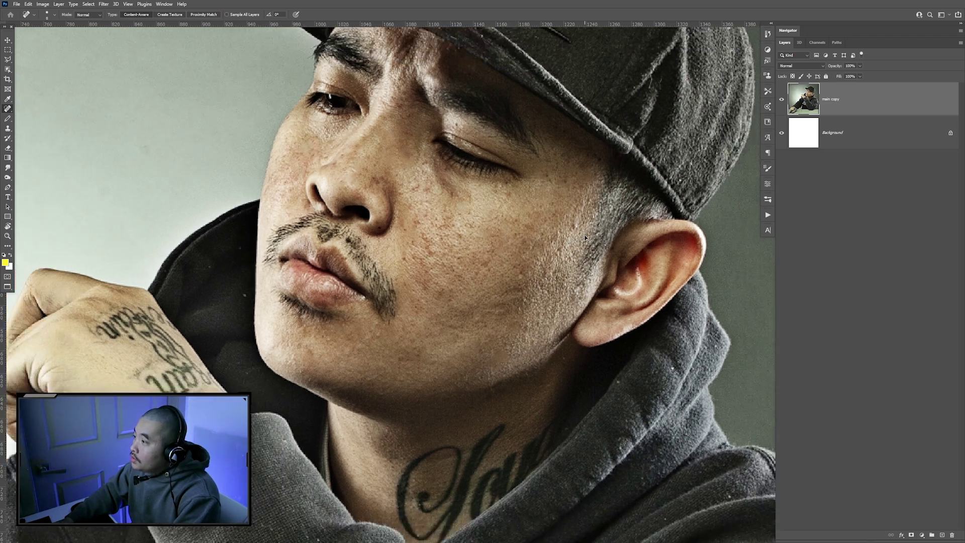
pyautogui.scroll(2, 587, 239)
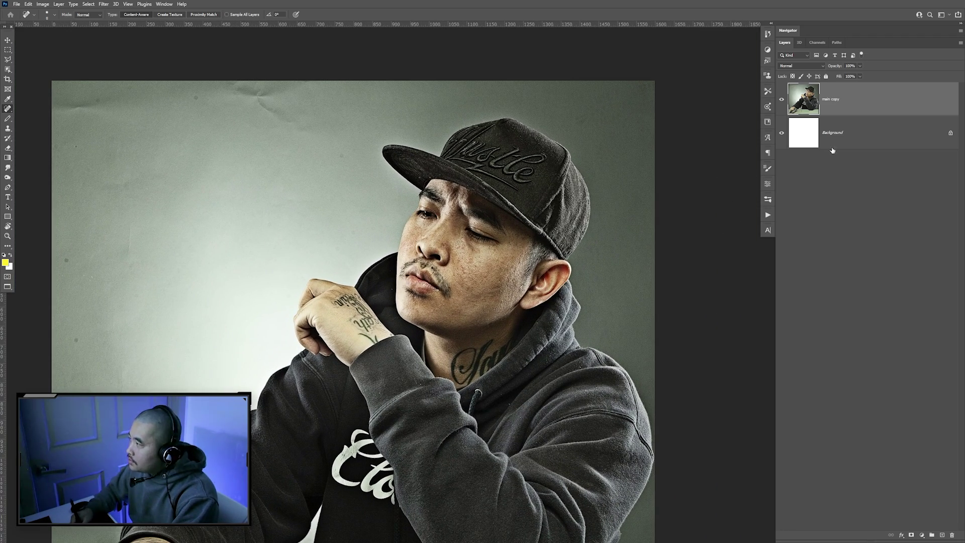
# - Duplicate the main copy layer, set the duplicate's opacity to 33%, and make the original beneath it visible and active
pyautogui.hotkey('ctrl', 'j')
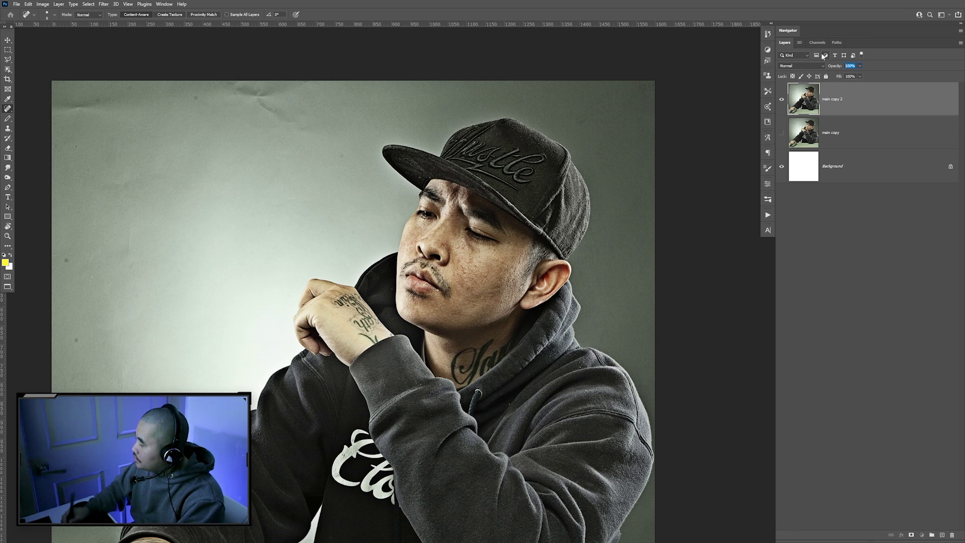
pyautogui.write('33')
pyautogui.press('Return')
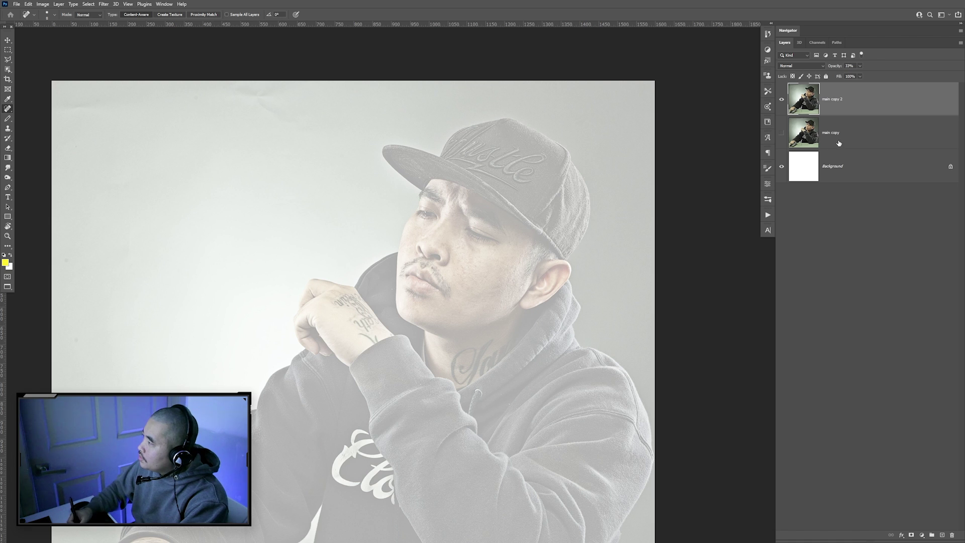
pyautogui.click(820, 139)
pyautogui.click(781, 135)
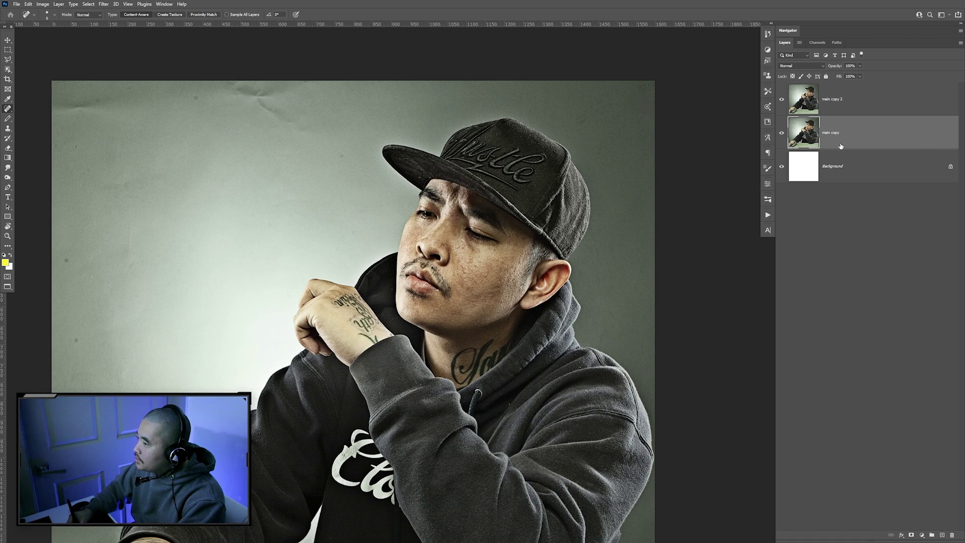
# - Set up the Smudge tool with a much smaller brush that fits the cheek and a strength of 40%
pyautogui.scroll(3, 337, 239)
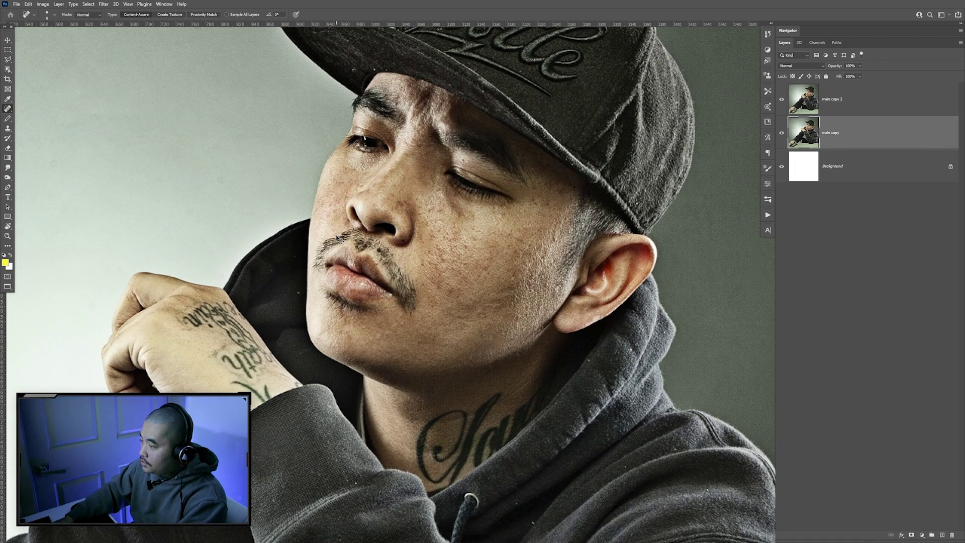
pyautogui.click(8, 167)
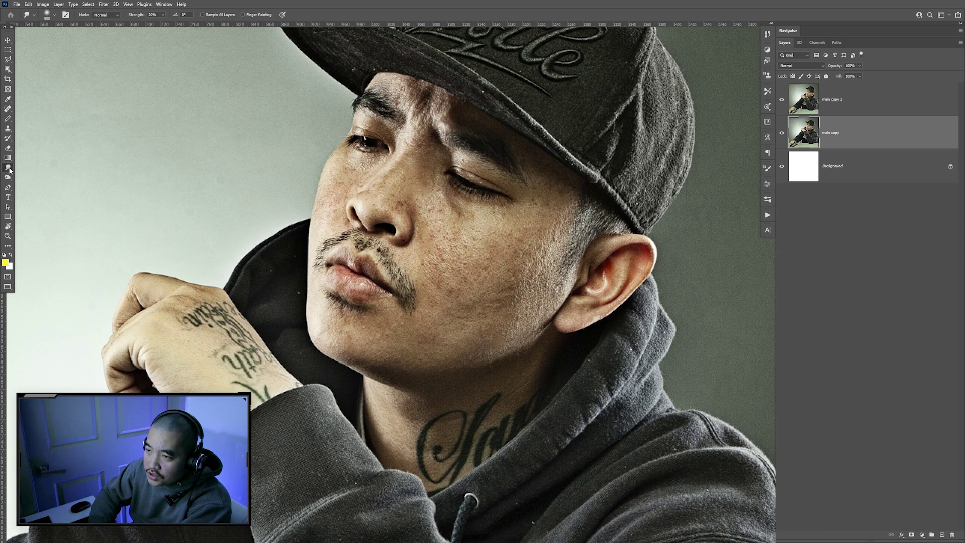
pyautogui.click(39, 182)
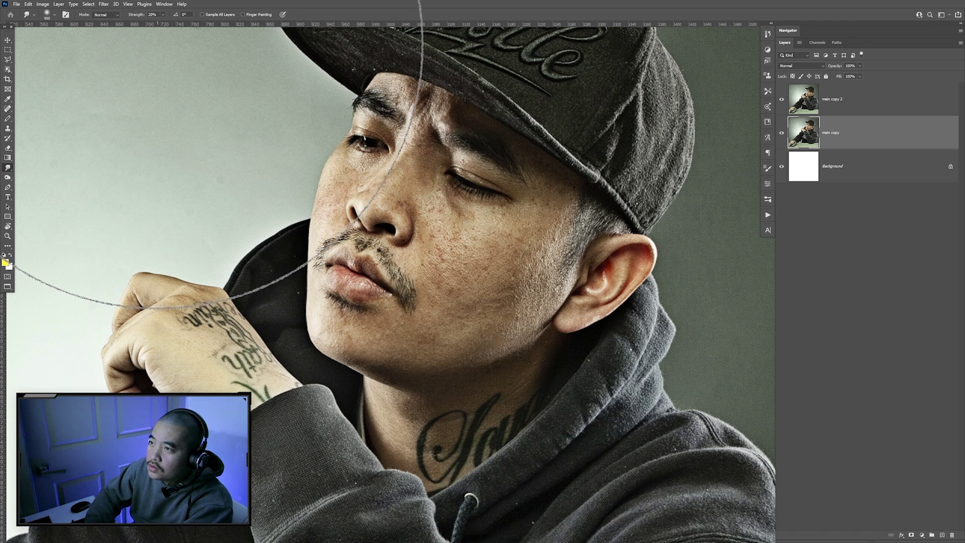
pyautogui.press('[')
pyautogui.press('[')
pyautogui.press('[')
pyautogui.press('[')
pyautogui.press('[')
pyautogui.press('[')
pyautogui.press('[')
pyautogui.press('[')
pyautogui.press('[')
pyautogui.press('[')
pyautogui.press('[')
pyautogui.press('[')
pyautogui.press('[')
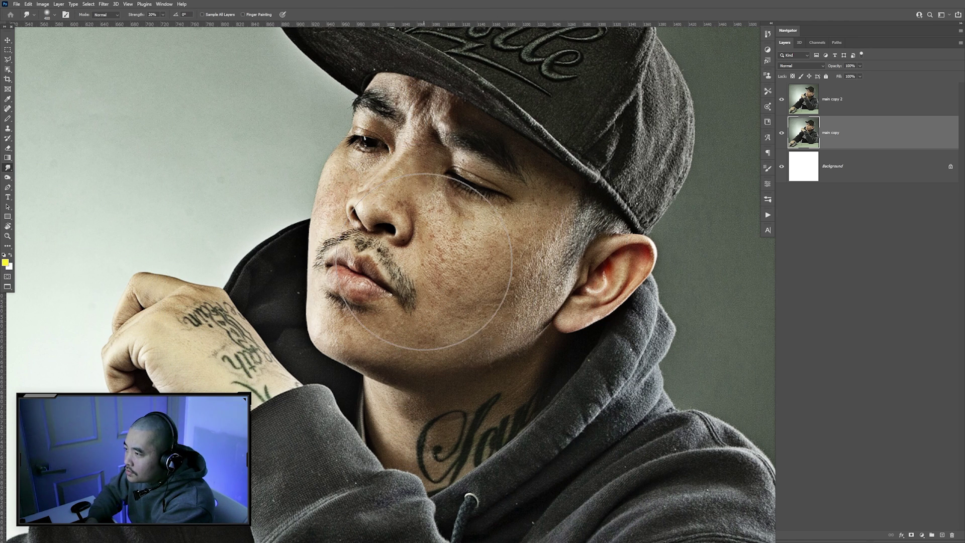
pyautogui.press('[')
pyautogui.press('[')
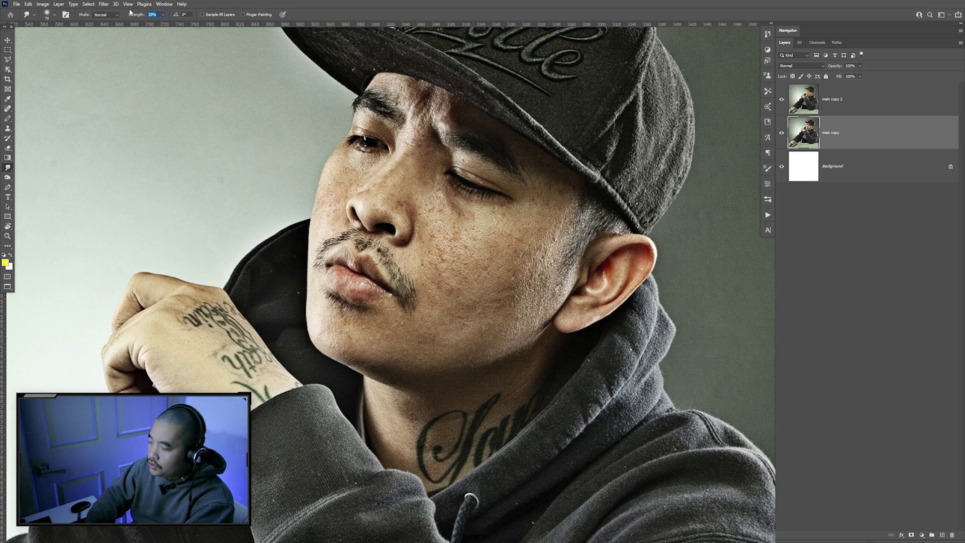
pyautogui.write('40')
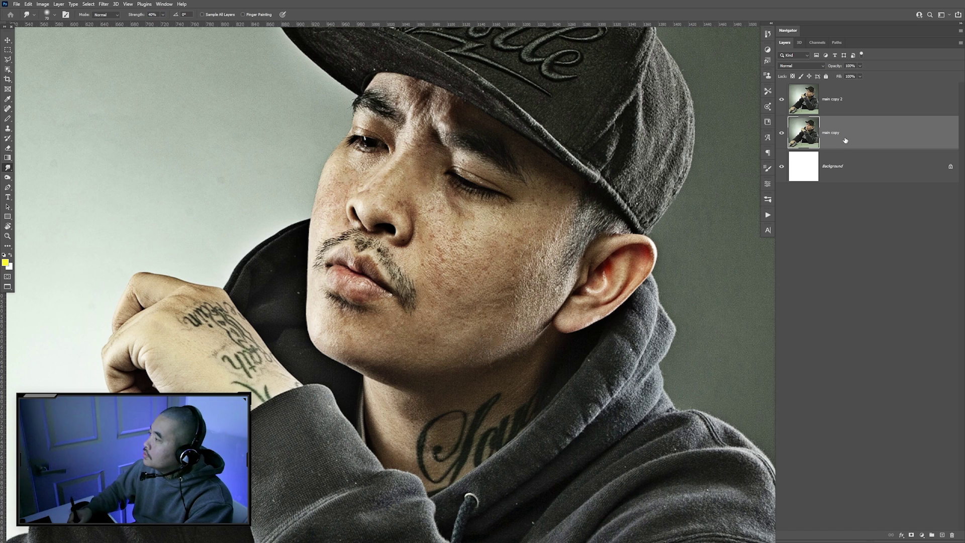
# - Rename the upper portrait copy as 33 and the layer beneath it as main, keeping both visible
pyautogui.click(781, 133)
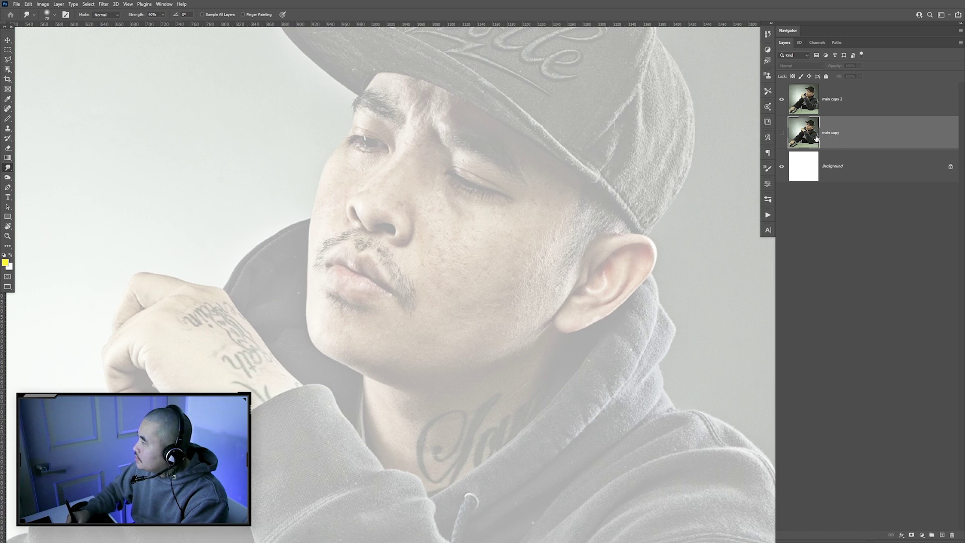
pyautogui.click(781, 99)
pyautogui.click(781, 99)
pyautogui.doubleClick(833, 99)
pyautogui.write('33')
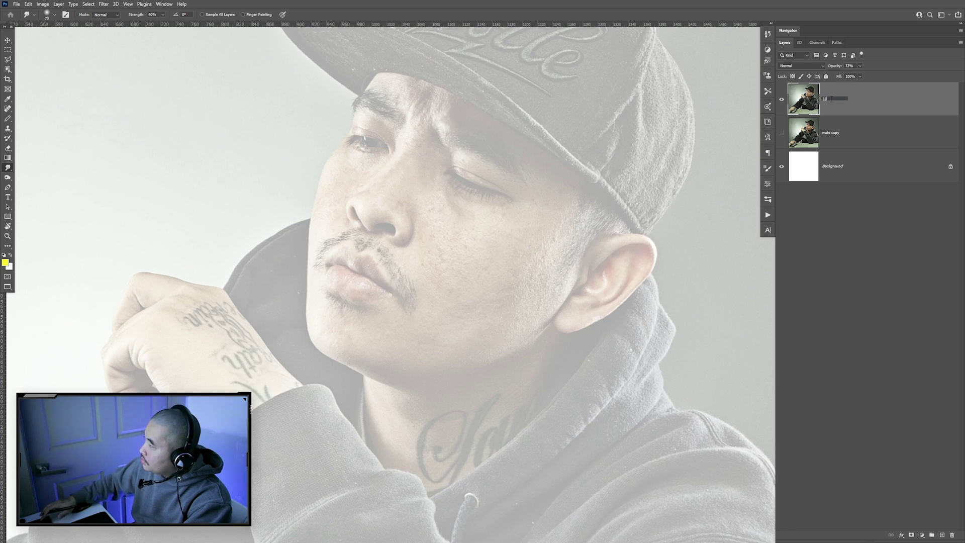
pyautogui.click(782, 133)
pyautogui.click(832, 133)
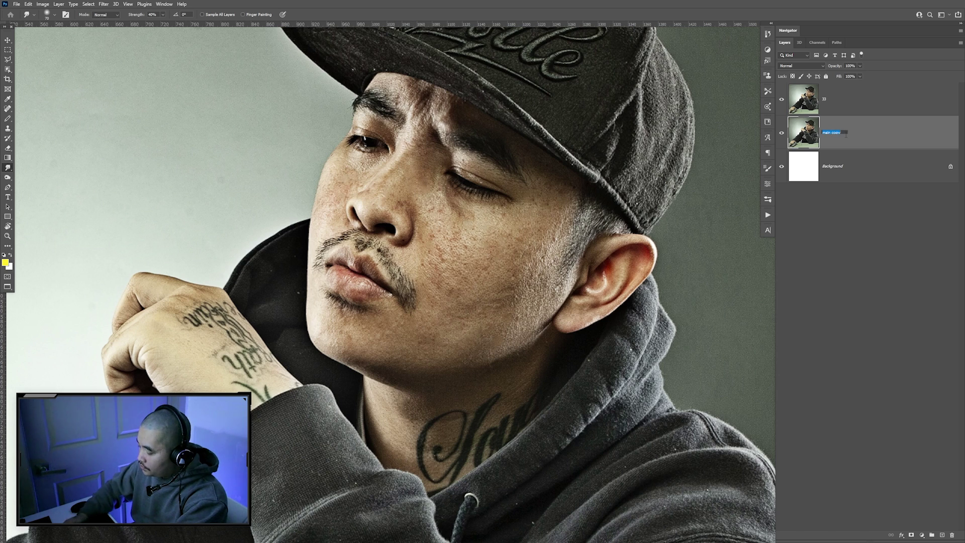
pyautogui.press('Return')
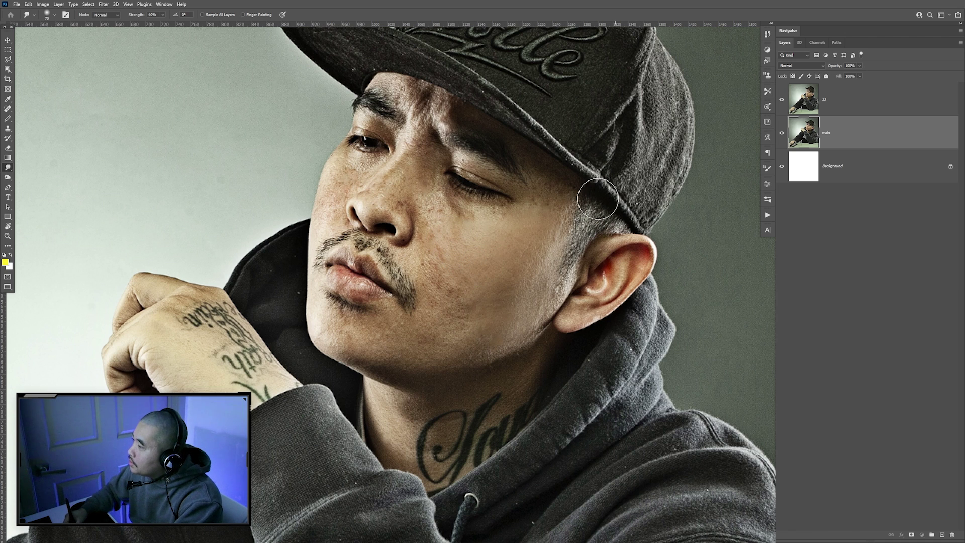
# - Smooth the near cheek's skin texture on the main layer with the Smudge tool, undoing the last stroke
pyautogui.hotkey('ctrl', 'z')
pyautogui.scroll(2, 528, 272)
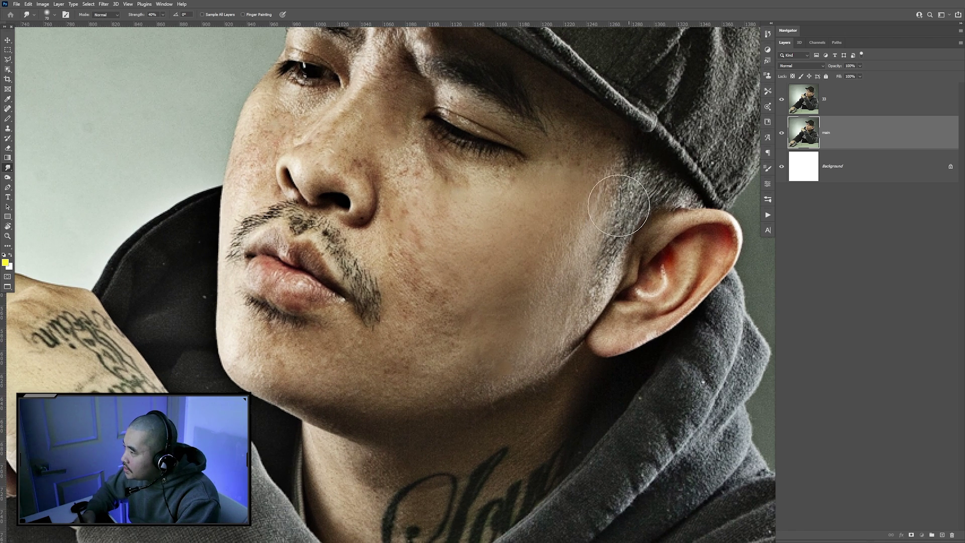
# - Raise the opacity of the layer named 33 to 50% to bring back more skin texture
pyautogui.click(843, 101)
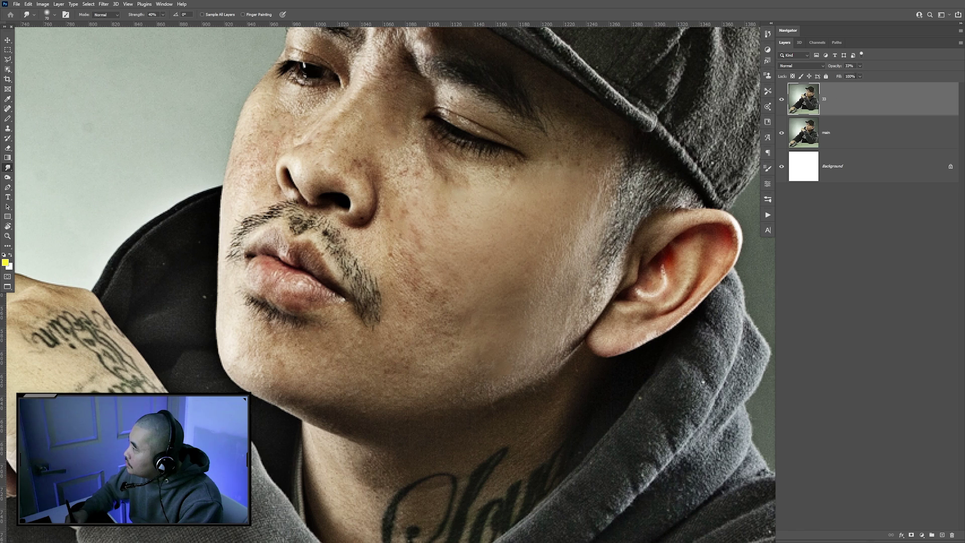
pyautogui.click(860, 65)
pyautogui.moveTo(861, 76); pyautogui.dragTo(863, 76)
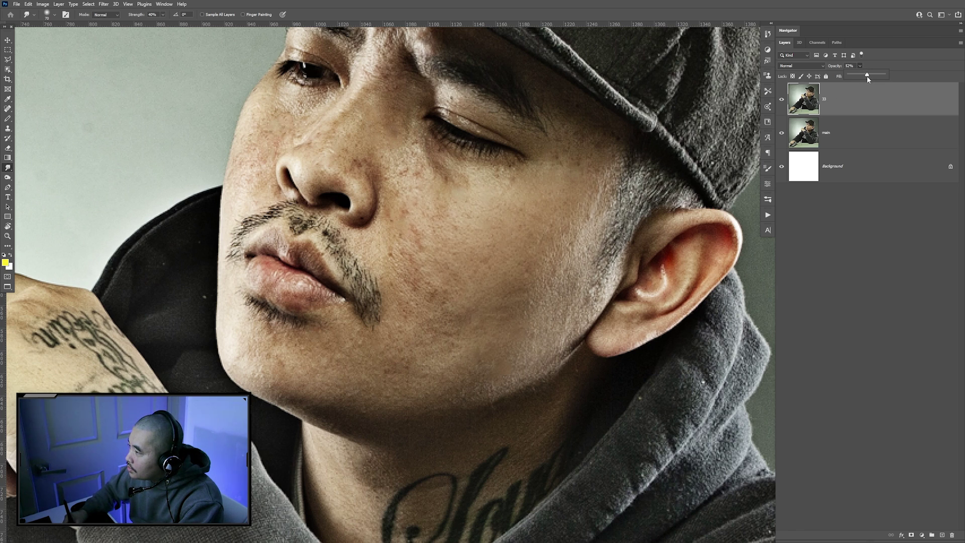
pyautogui.write('50')
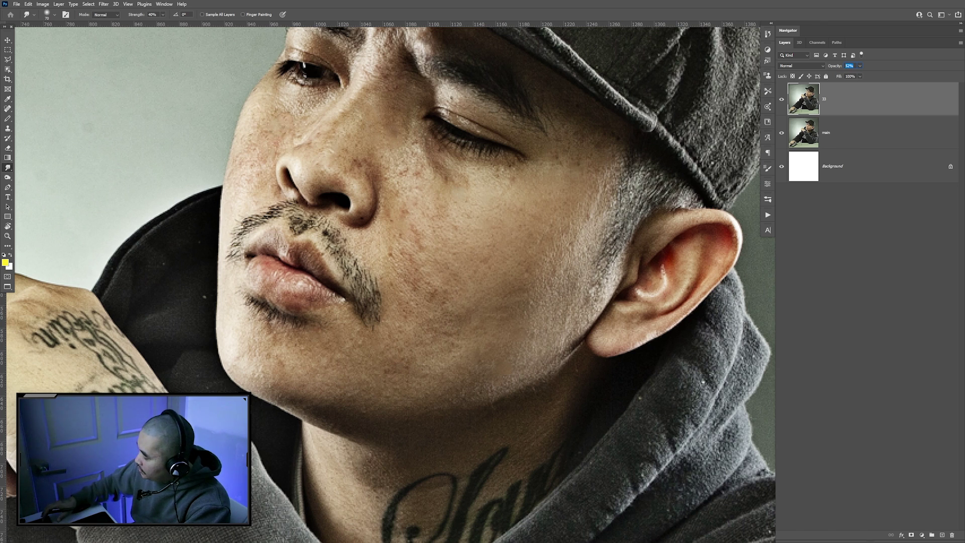
# - On the main layer, smudge the skin of the cheek, chin and jawline smooth with a smaller brush
pyautogui.click(852, 139)
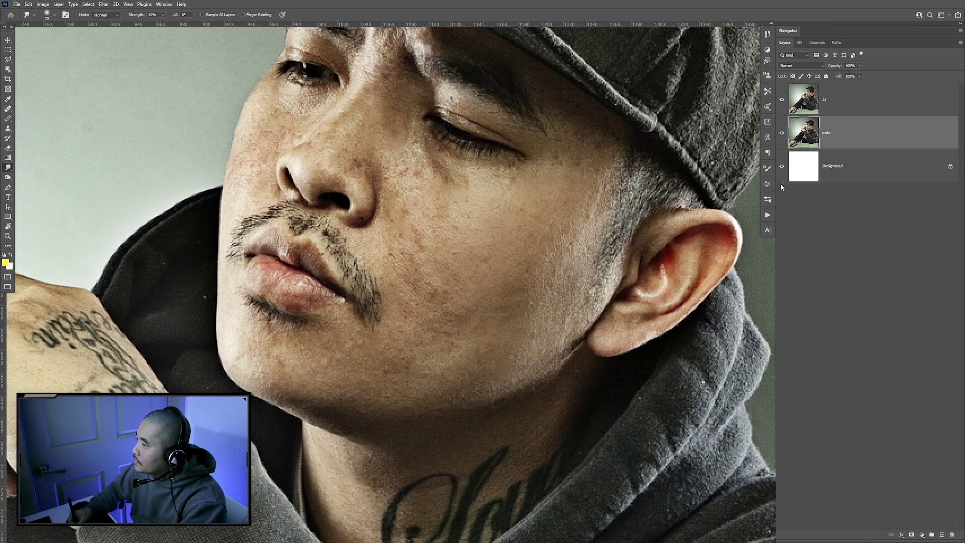
pyautogui.press('[')
pyautogui.press('[')
pyautogui.press('[')
pyautogui.press('[')
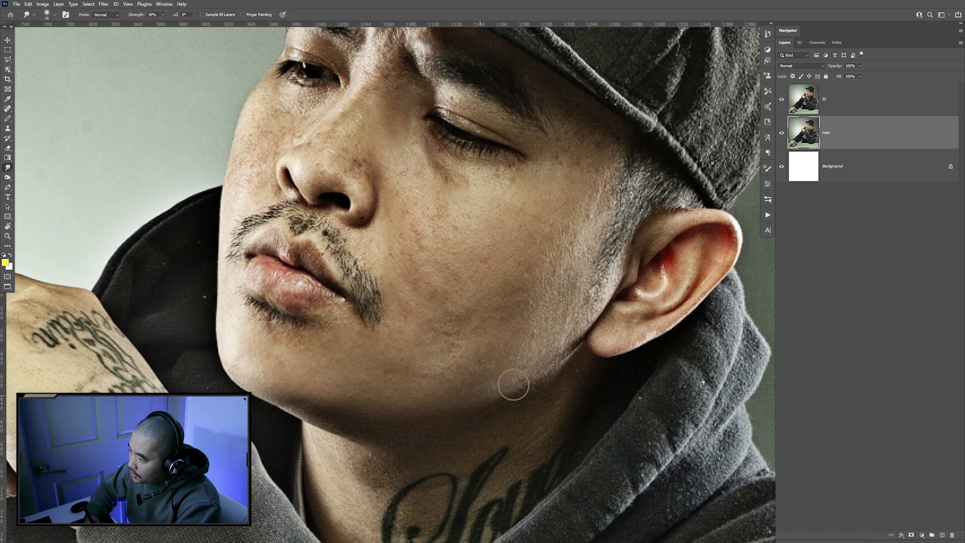
pyautogui.scroll(3, 564, 220)
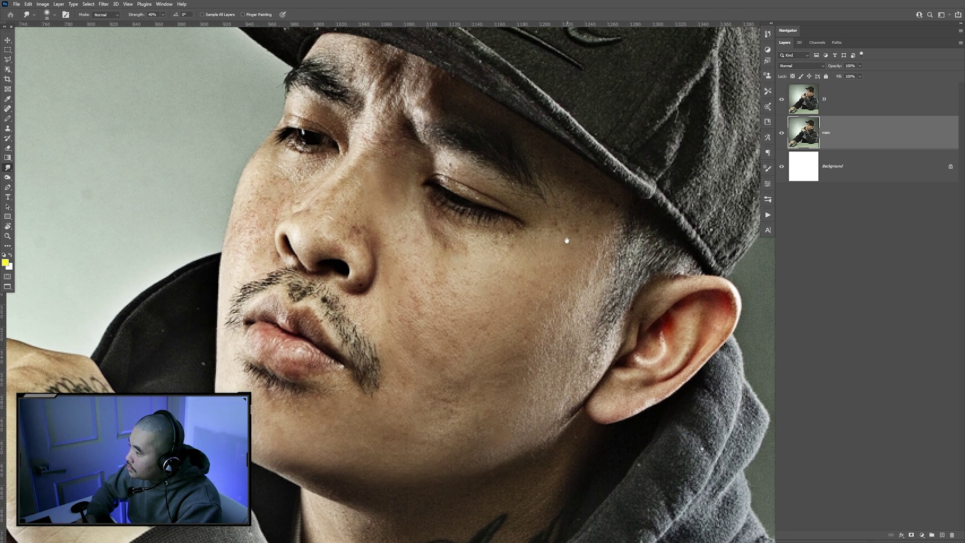
pyautogui.scroll(-3, 549, 266)
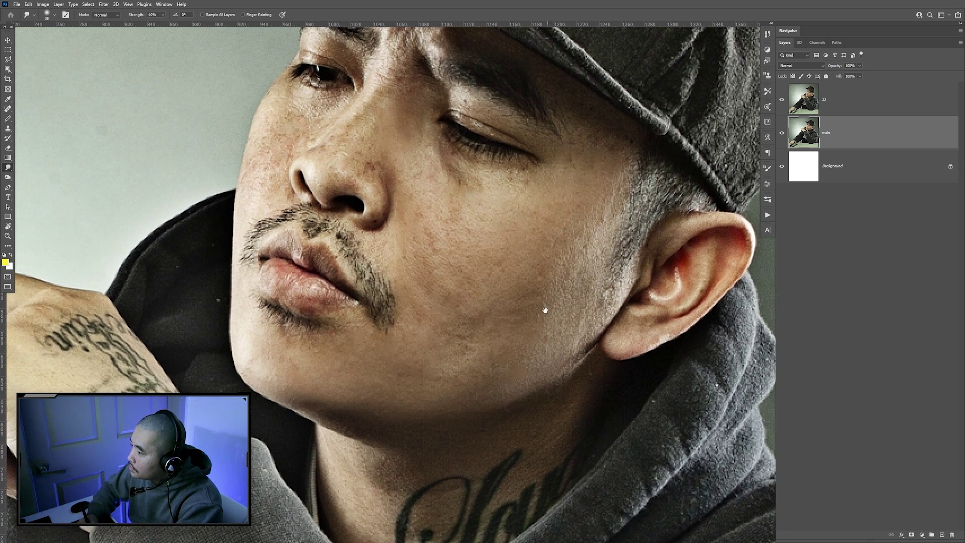
pyautogui.scroll(-3, 497, 399)
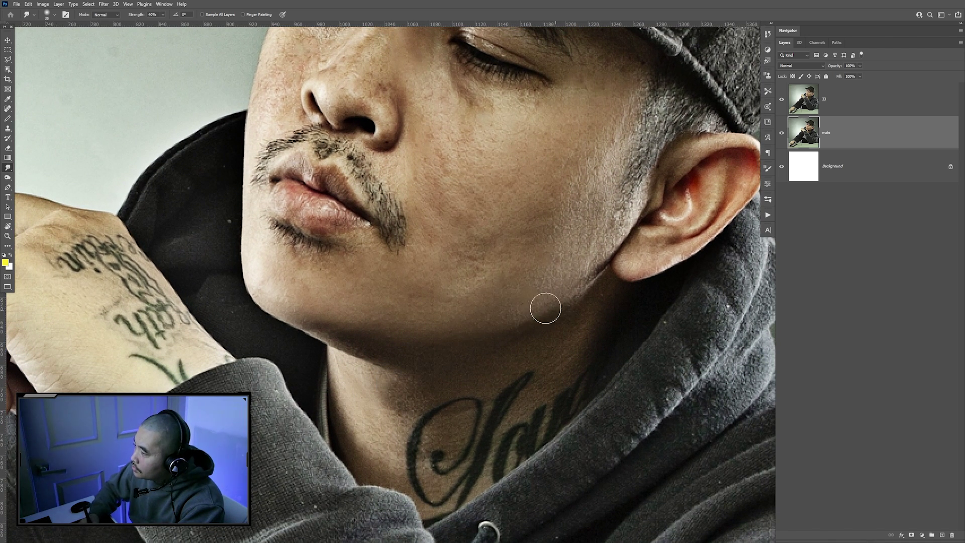
# - Smudge the skin on the nose, far cheek and forehead smooth, adjusting the brush size to the smaller areas
pyautogui.scroll(5, 396, 391)
pyautogui.hscroll(-2, 396, 391)
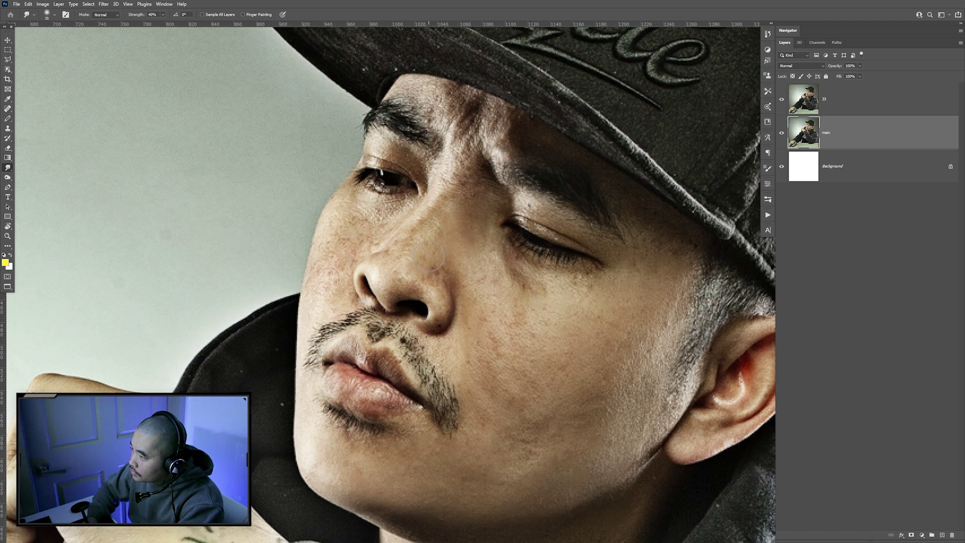
pyautogui.press('[')
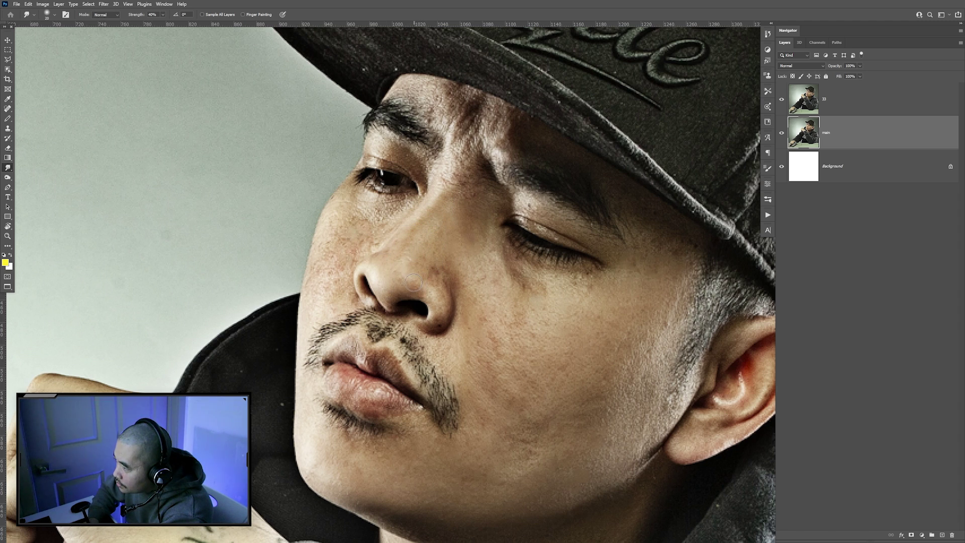
pyautogui.press('[')
pyautogui.press(']')
pyautogui.moveTo(329, 238)
pyautogui.mouseDown()
pyautogui.moveTo(345, 205)
pyautogui.moveTo(318, 275)
pyautogui.moveTo(330, 284)
pyautogui.moveTo(344, 257)
pyautogui.mouseUp()
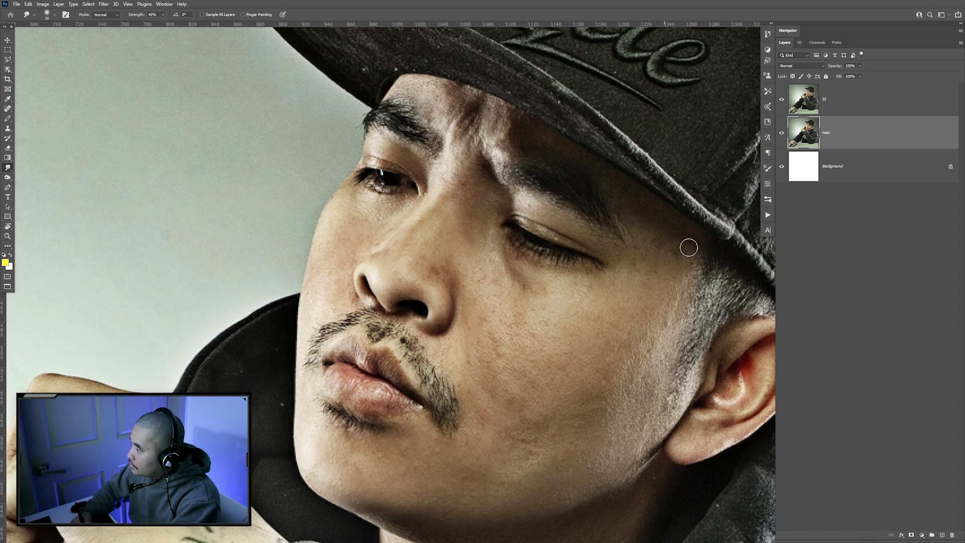
pyautogui.scroll(-3, 688, 259)
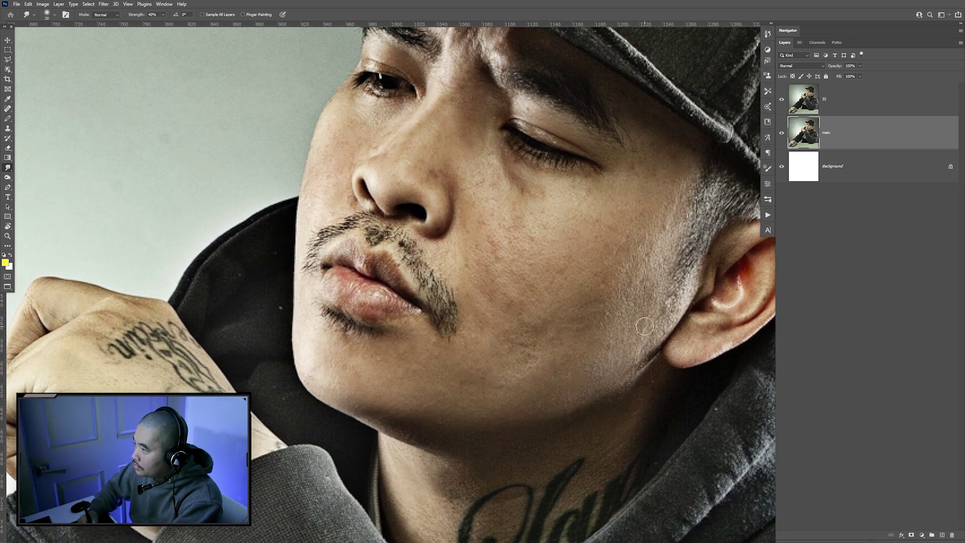
# - Save the document to the Desktop as a Photoshop file named smooth skin tut
pyautogui.hotkey('ctrl', '0')
pyautogui.hotkey('ctrl', '-')
pyautogui.hotkey('ctrl', '0')
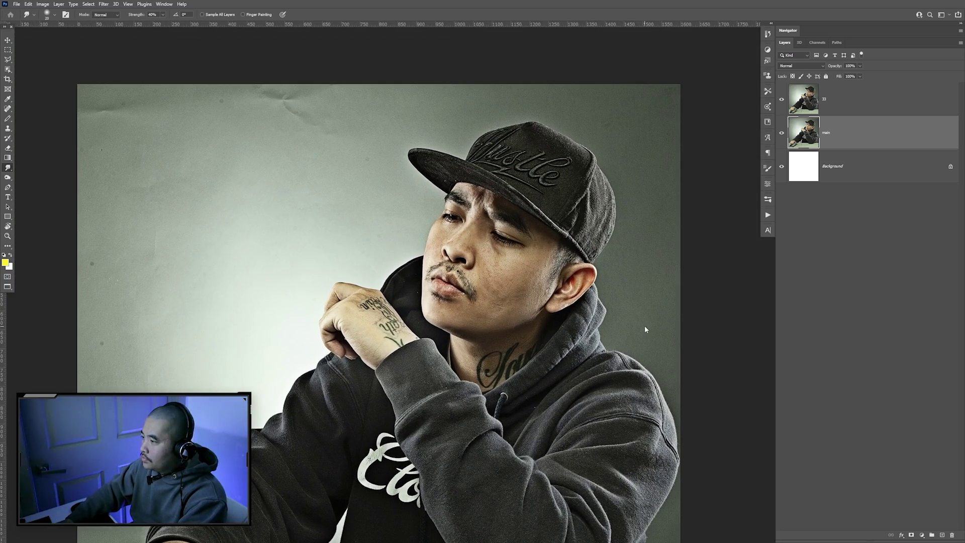
pyautogui.hotkey('ctrl', 's')
pyautogui.click(115, 159)
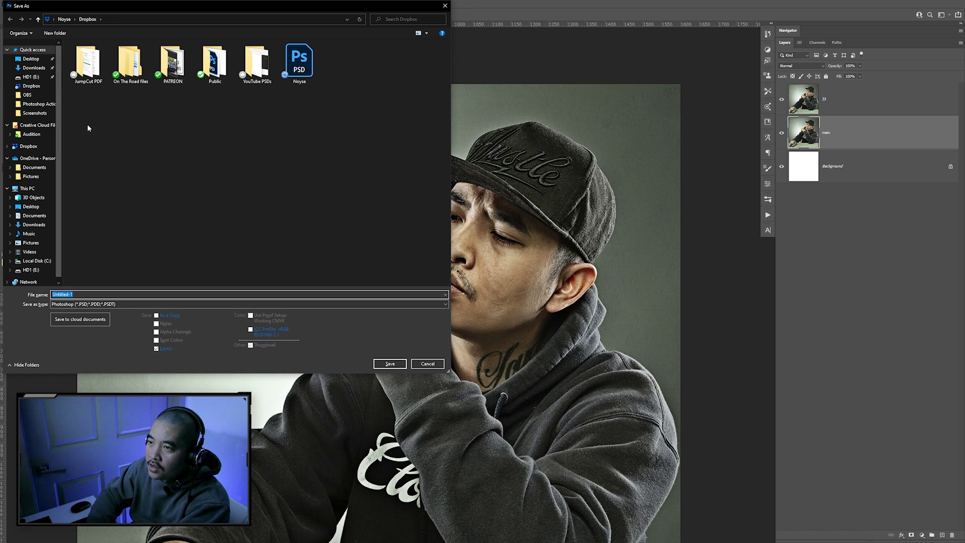
pyautogui.click(31, 60)
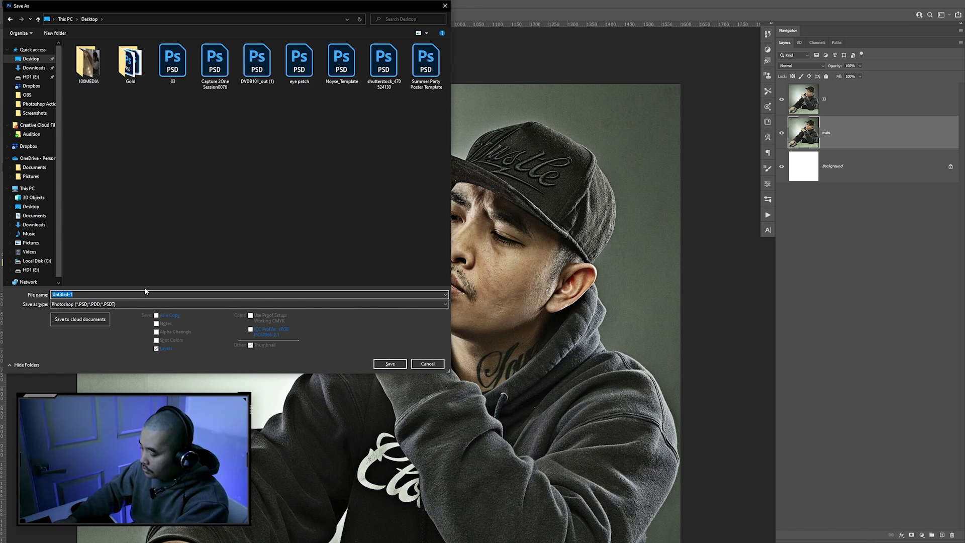
pyautogui.write('smooth skin tut')
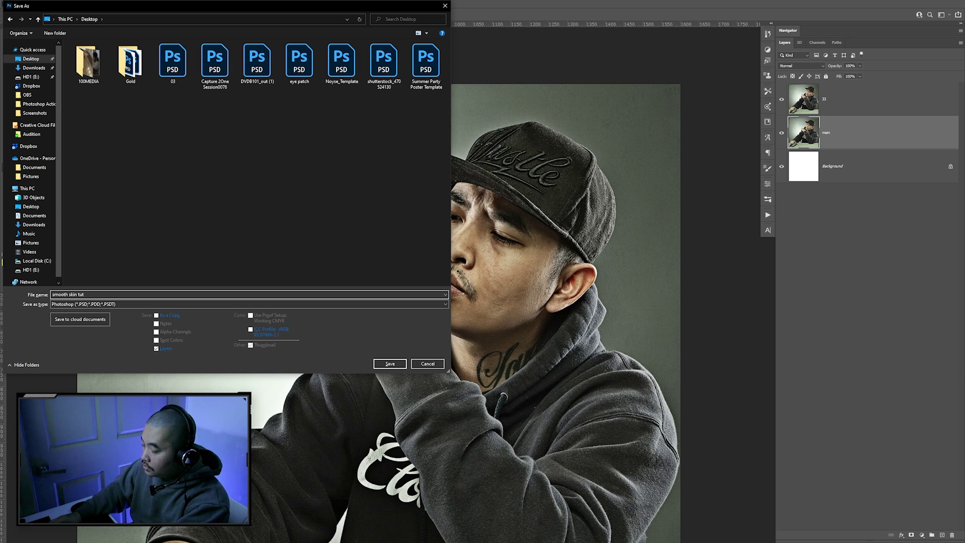
pyautogui.press('Return')
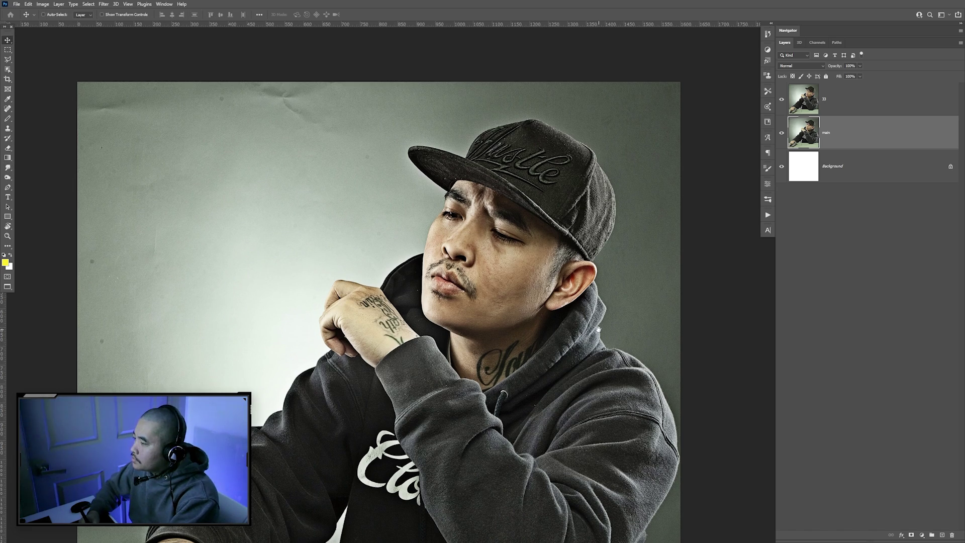
# - Compare the skin with the layer named 33 hidden and shown, at full view and close up on the face
pyautogui.moveTo(628, 369); pyautogui.dragTo(624, 362)
pyautogui.hotkey('ctrl', '+')
pyautogui.hotkey('ctrl', '-')
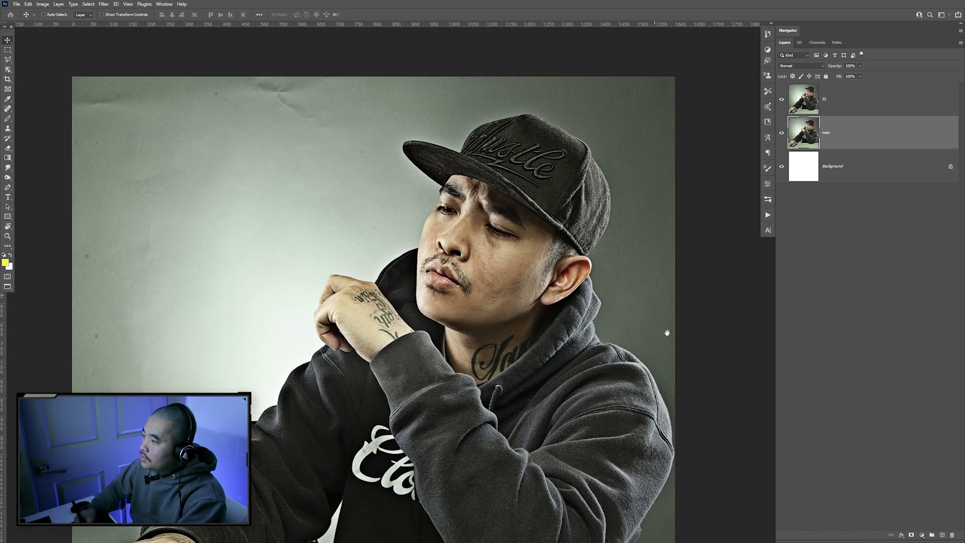
pyautogui.moveTo(667, 332); pyautogui.dragTo(681, 327)
pyautogui.click(833, 101)
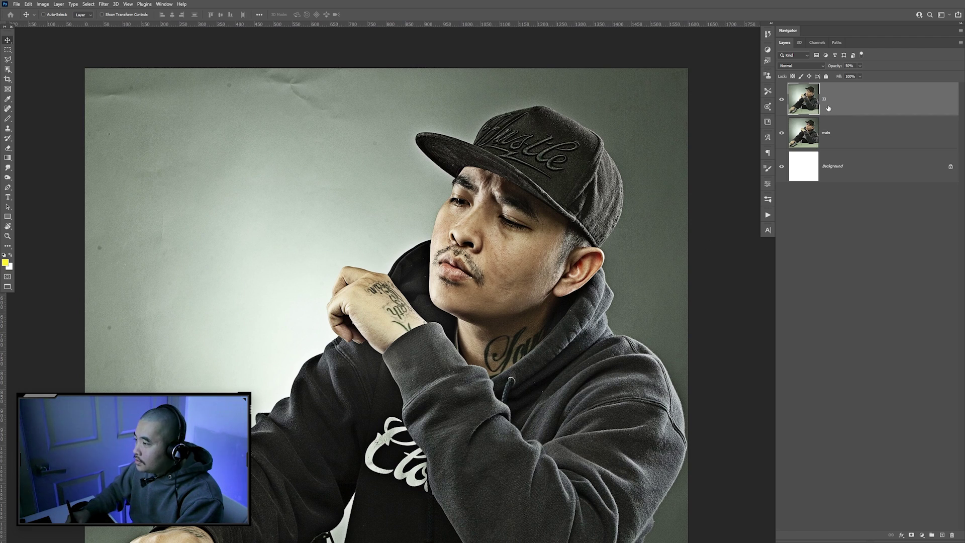
pyautogui.click(783, 100)
pyautogui.click(781, 100)
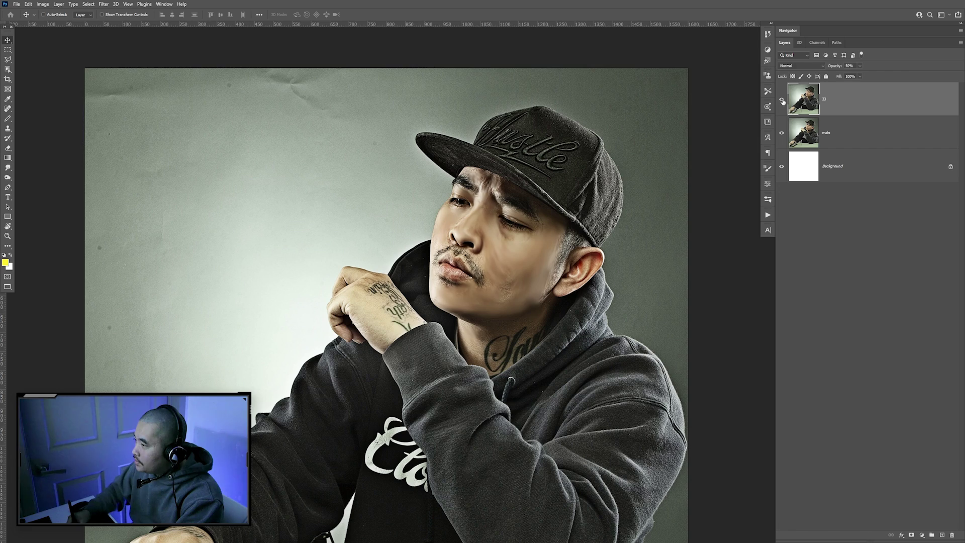
pyautogui.scroll(6, 589, 334)
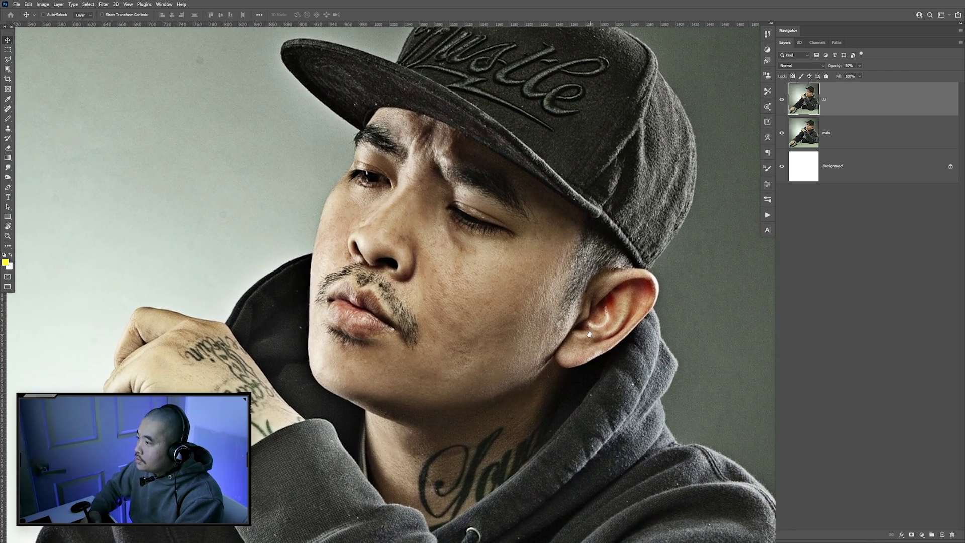
# - Hide the layer named 33 and smudge the remaining rough patch on the lower near cheek of the main layer smooth
pyautogui.click(782, 99)
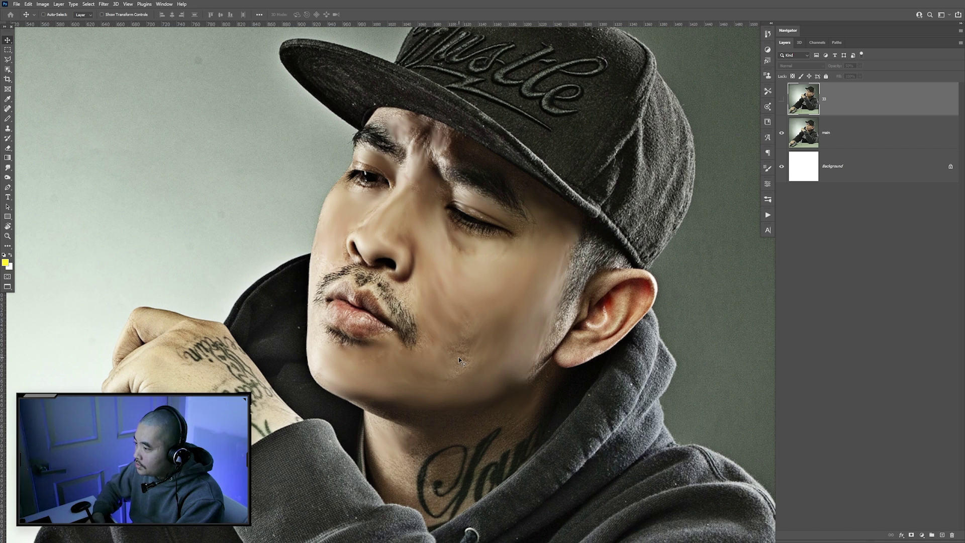
pyautogui.click(827, 146)
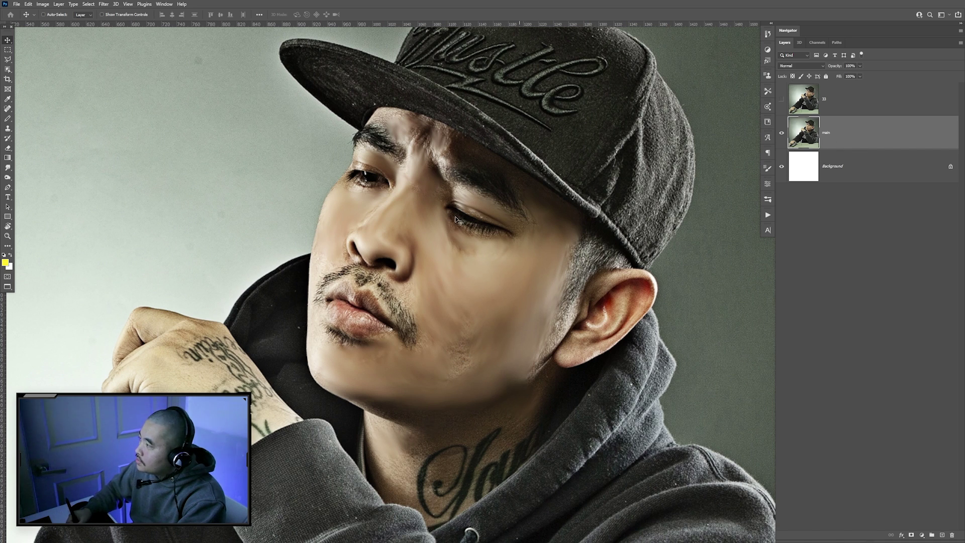
pyautogui.click(7, 168)
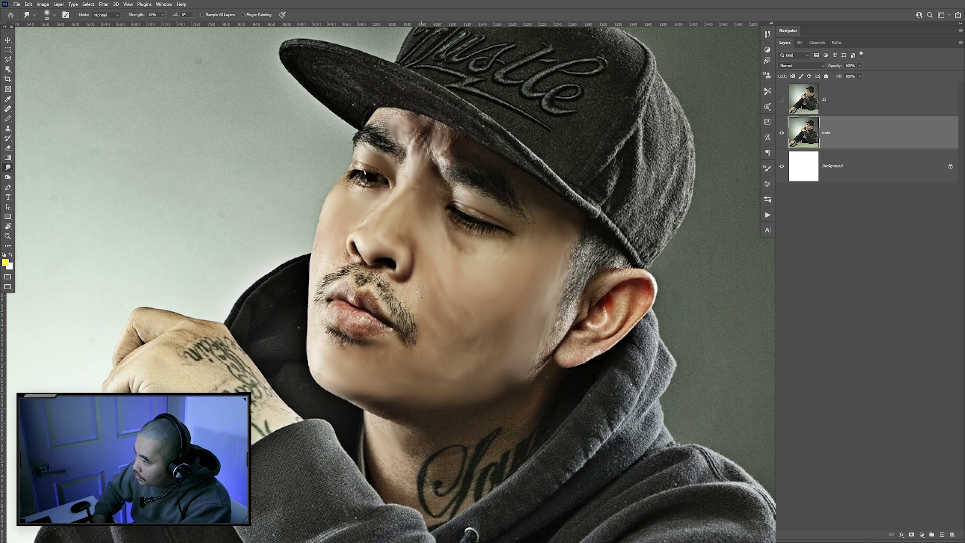
# - Show the layer named 33 again and set its opacity to 60%
pyautogui.click(839, 109)
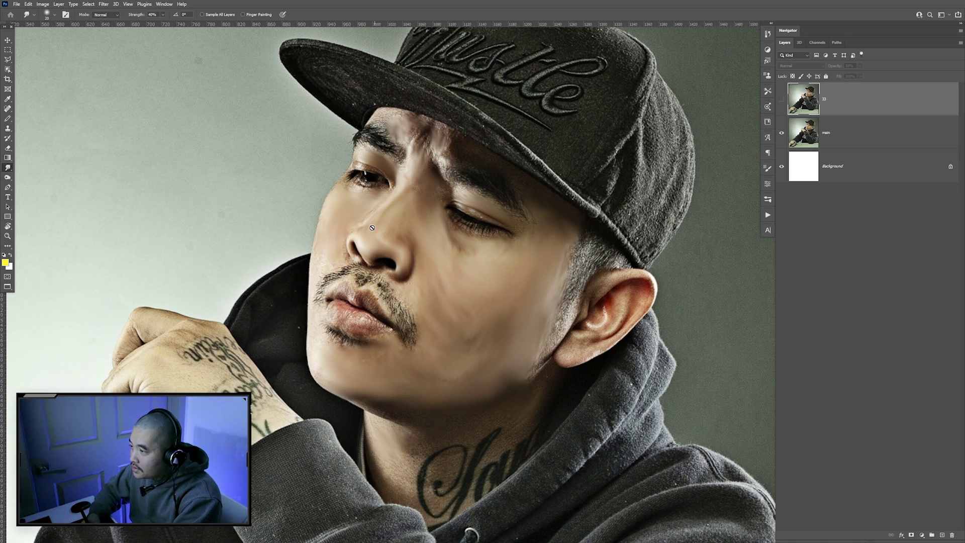
pyautogui.click(782, 100)
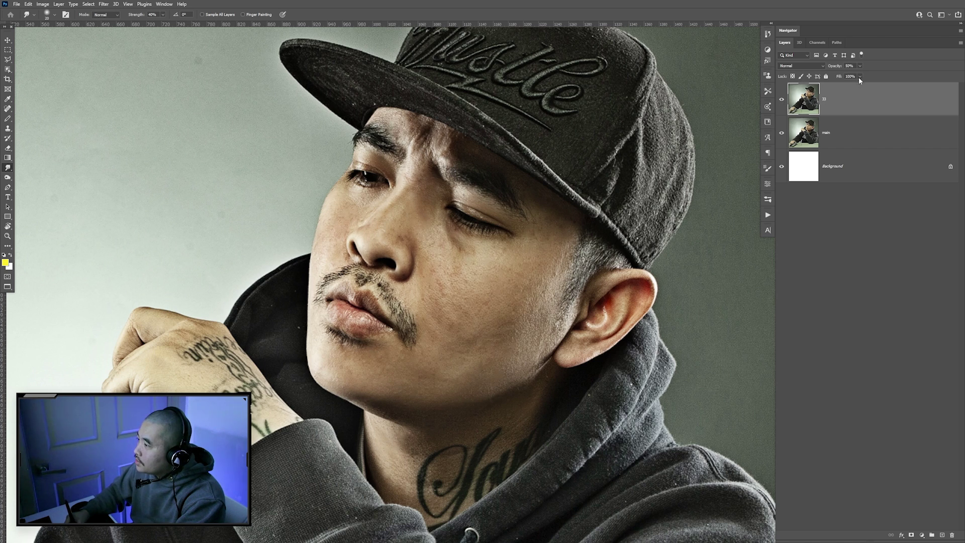
pyautogui.moveTo(863, 78); pyautogui.dragTo(865, 78)
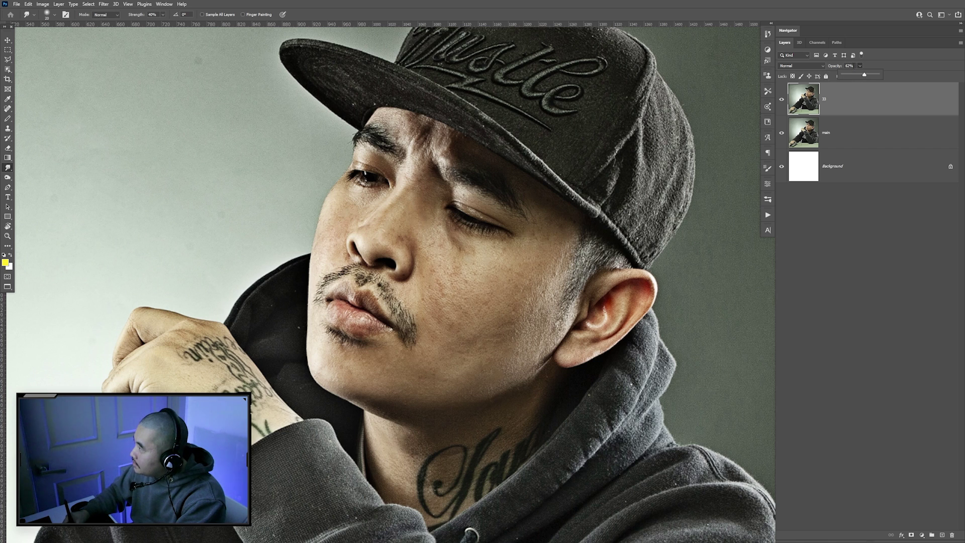
pyautogui.write('60')
pyautogui.press('Return')
pyautogui.moveTo(614, 407); pyautogui.dragTo(587, 400)
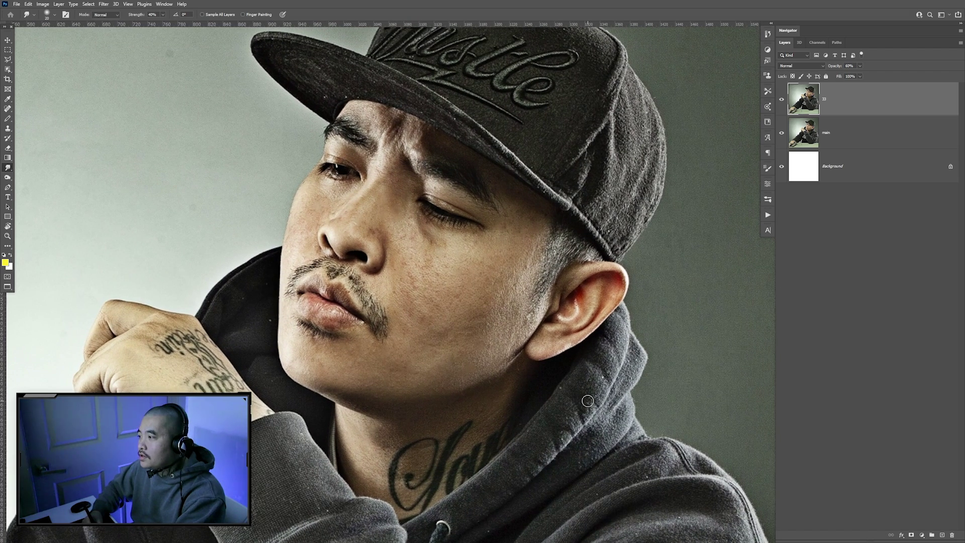
pyautogui.scroll(-4, 588, 401)
pyautogui.scroll(3, 589, 403)
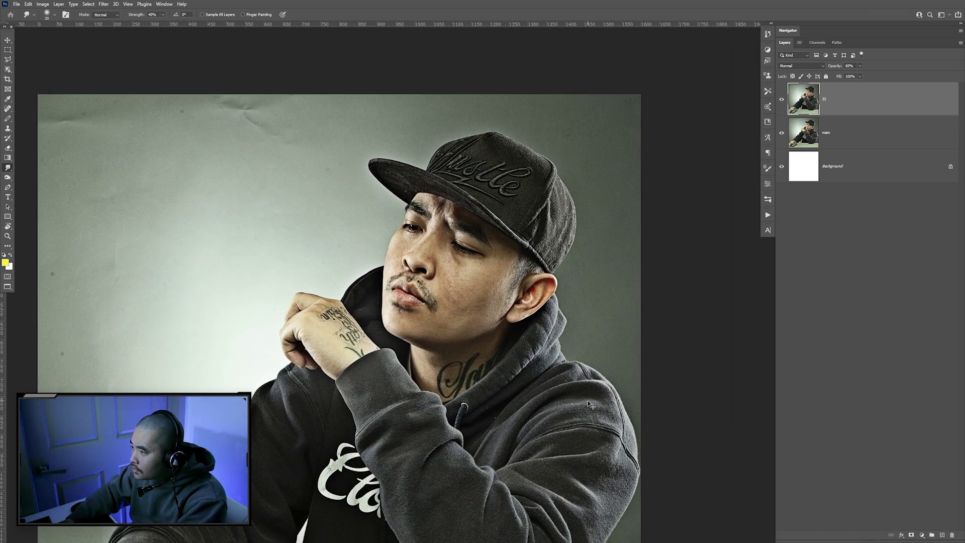
# - Compare the skin with the layer named 33 at 100% and 60% opacity, leaving it at 60% and the main layer selected
pyautogui.moveTo(860, 66); pyautogui.dragTo(886, 84)
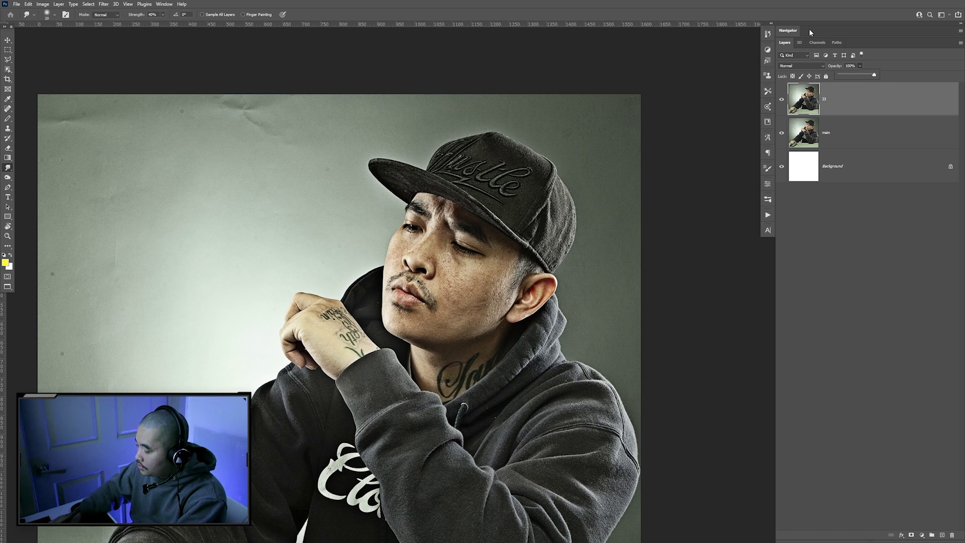
pyautogui.scroll(2, 481, 277)
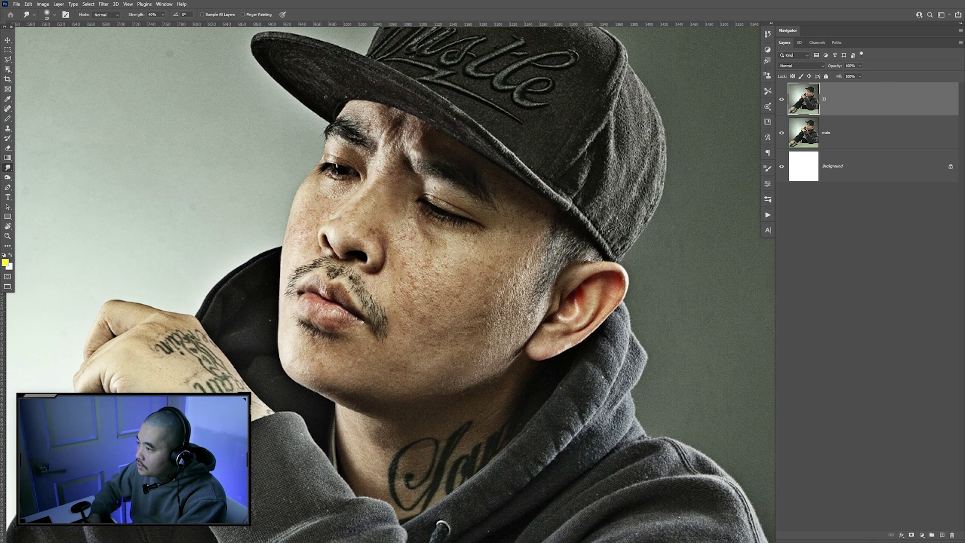
pyautogui.click(850, 66)
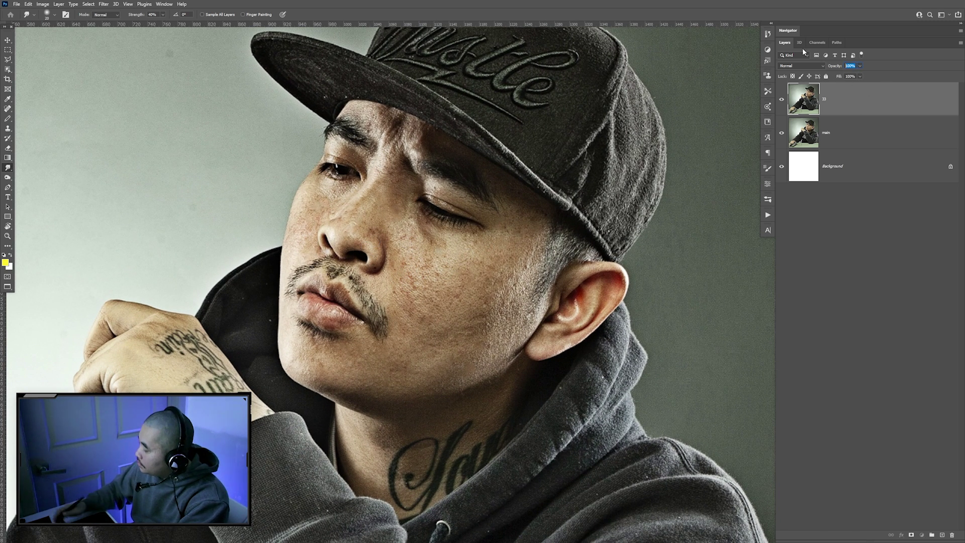
pyautogui.write('60')
pyautogui.press('Return')
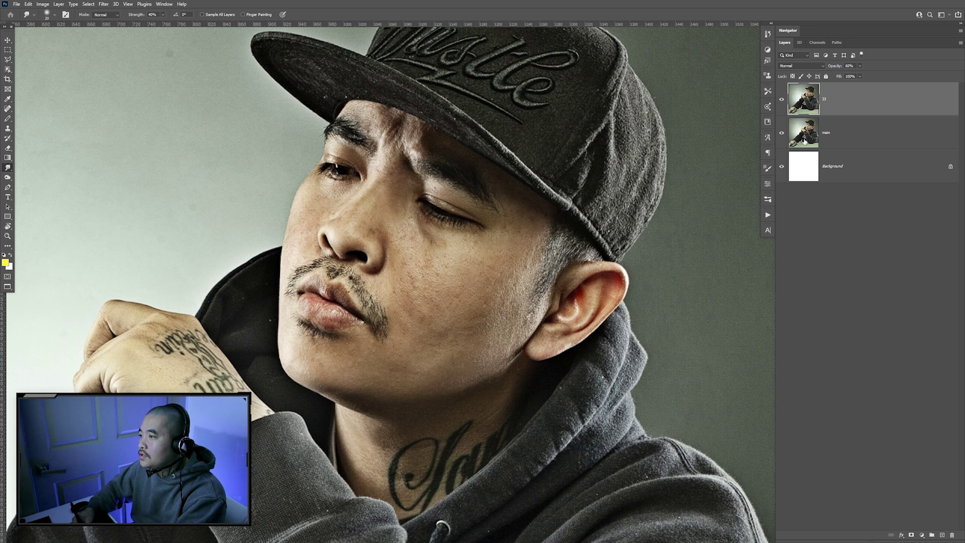
pyautogui.click(852, 135)
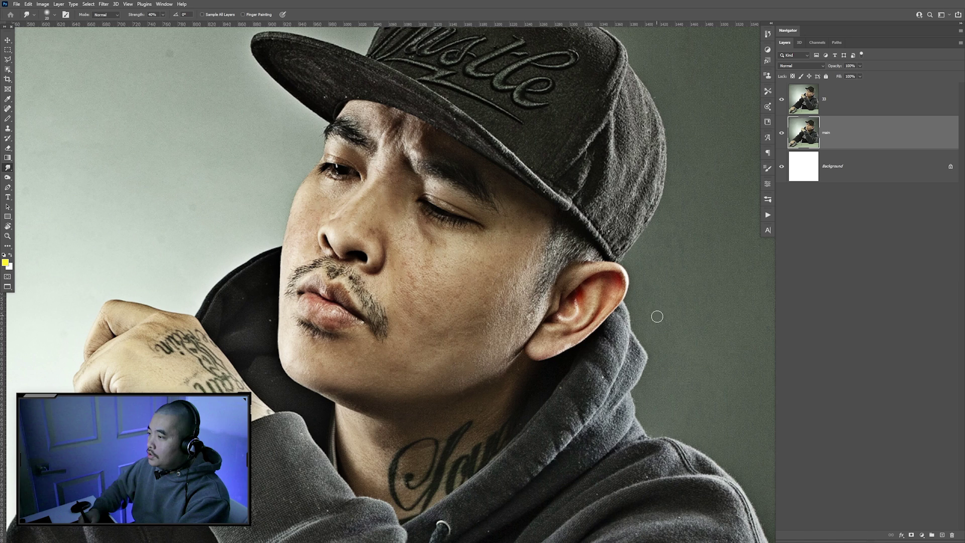
pyautogui.hotkey('ctrl', '0')
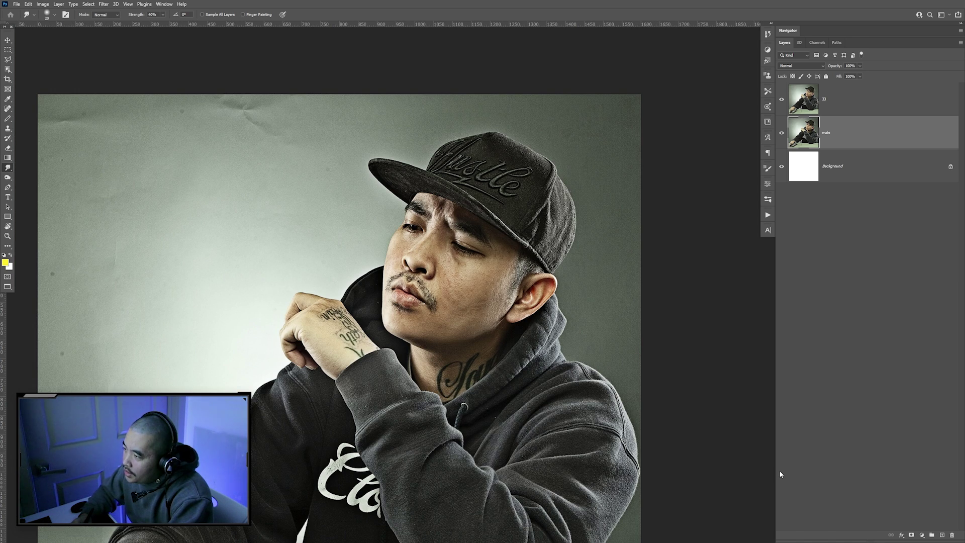